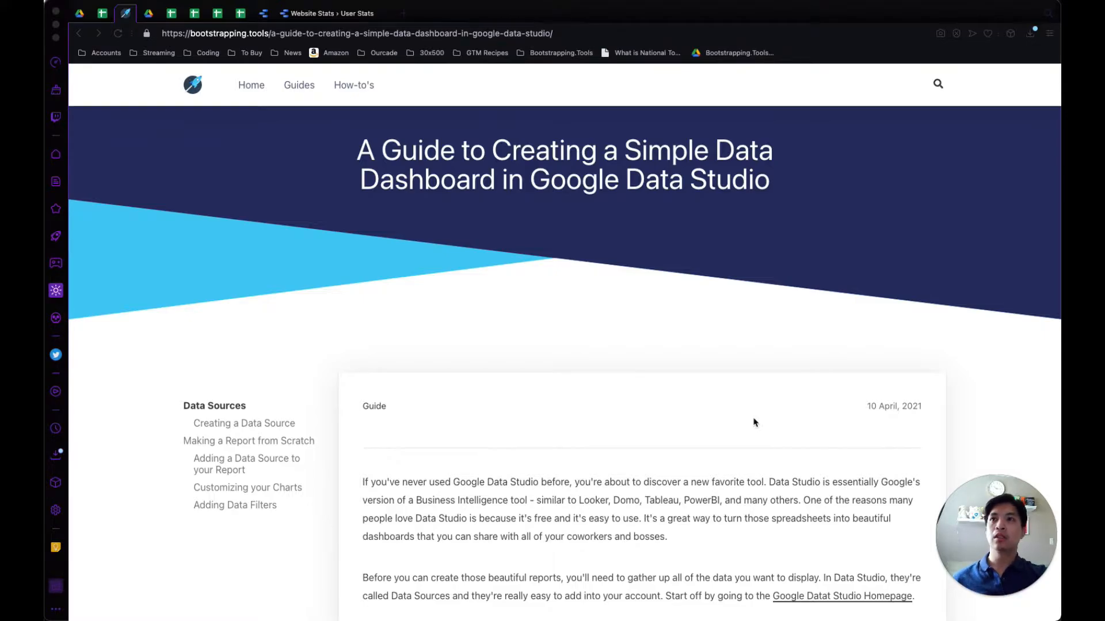
- Skim the guide on creating a simple data dashboard in Google Data Studio
{"action": "scroll", "coordinate": [754, 422], "scroll_direction": "down", "scroll_amount": 20}
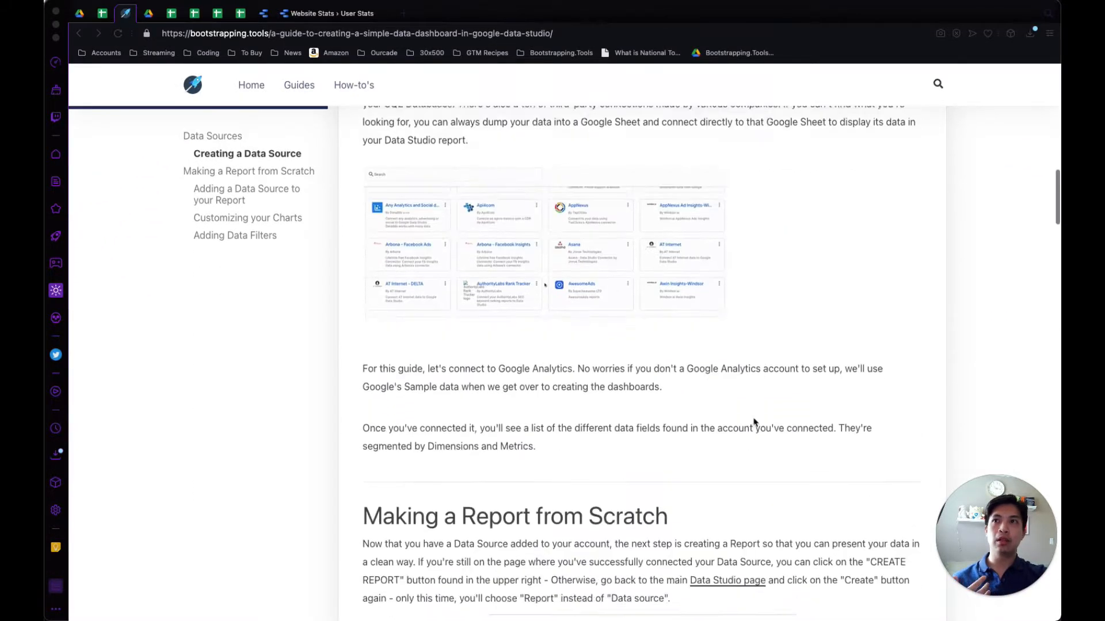
{"action": "scroll", "coordinate": [754, 422], "scroll_direction": "down", "scroll_amount": 20}
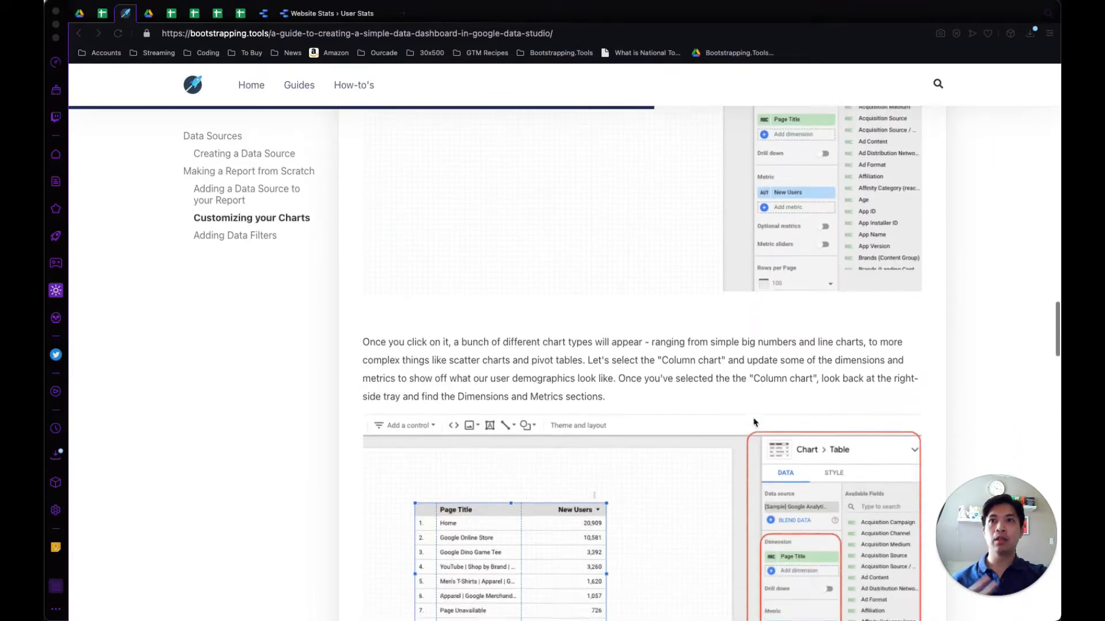
{"action": "scroll", "coordinate": [755, 422], "scroll_direction": "up", "scroll_amount": 20}
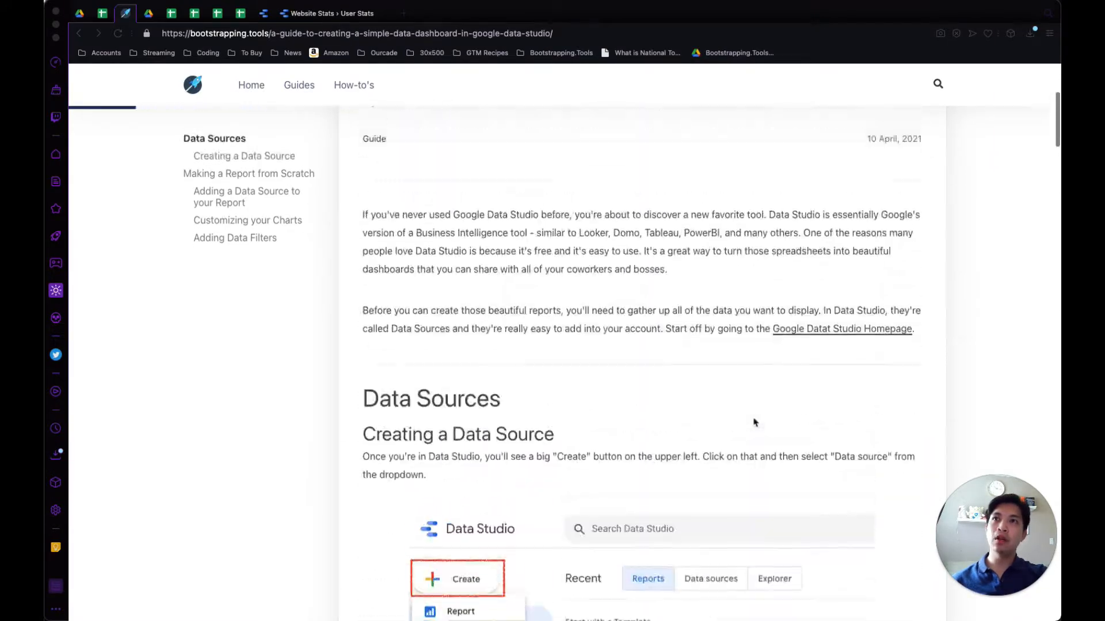
{"action": "scroll", "coordinate": [754, 421], "scroll_direction": "up", "scroll_amount": 5}
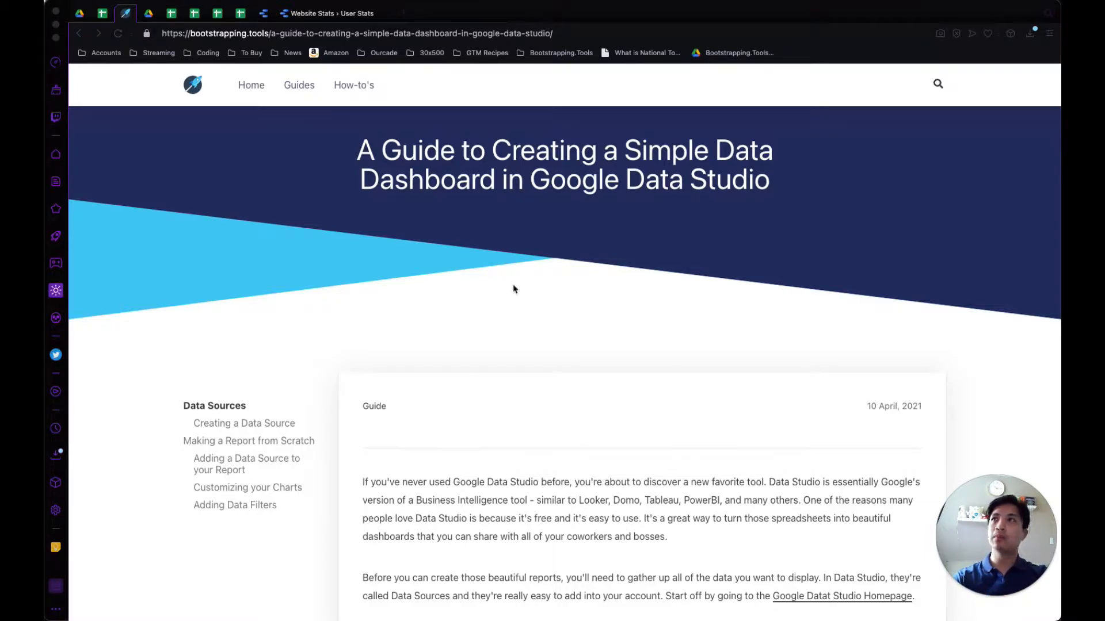
- Switch to the Website Stats report in Data Studio, go to its Page Stats page and put the report in edit mode
{"action": "left_click", "coordinate": [332, 16]}
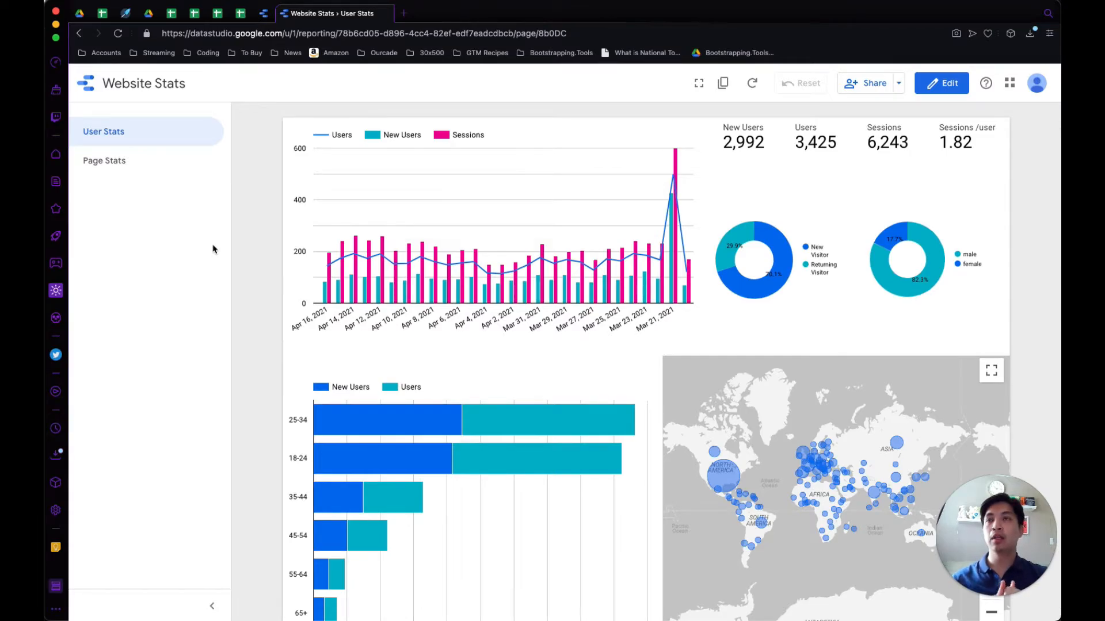
{"action": "left_click", "coordinate": [160, 169]}
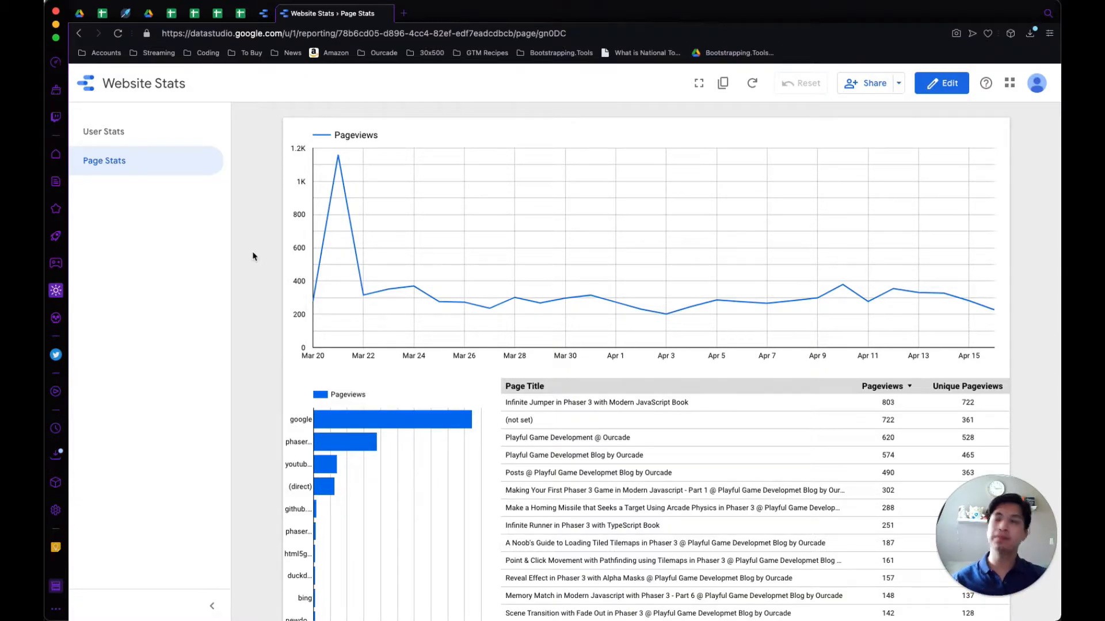
{"action": "left_click", "coordinate": [938, 95]}
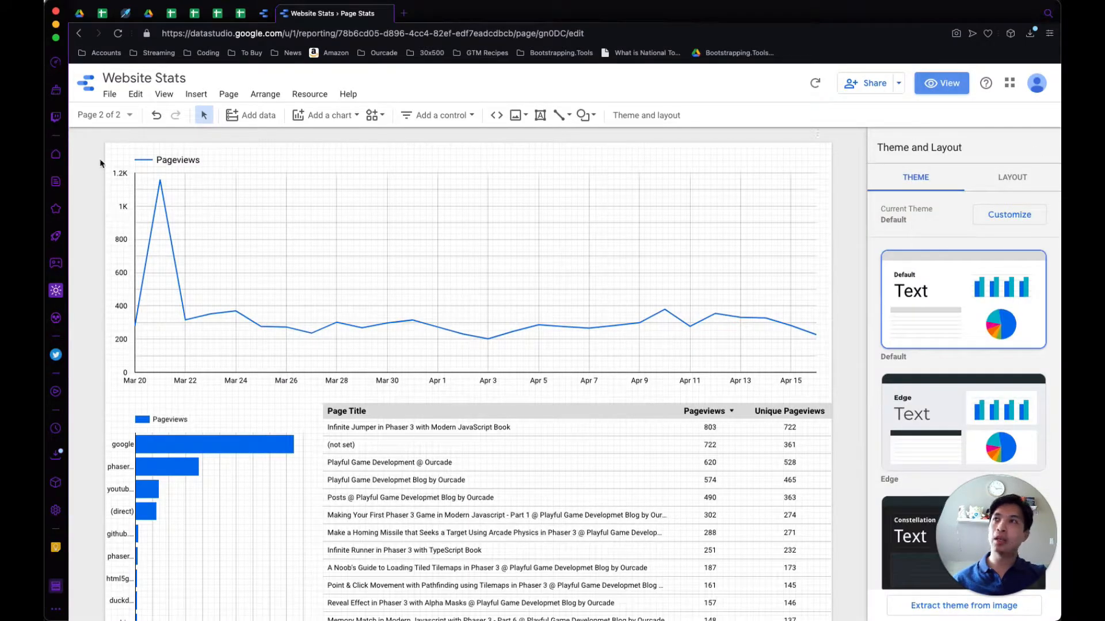
- Add a new blank page to the Website Stats report
{"action": "left_click", "coordinate": [98, 118]}
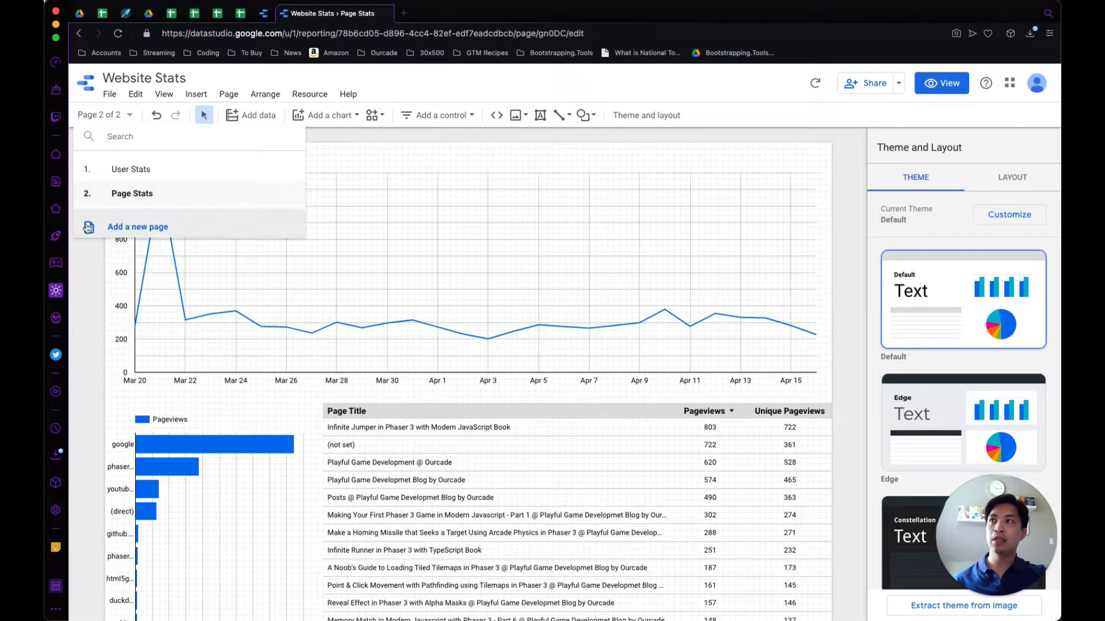
{"action": "left_click", "coordinate": [103, 119]}
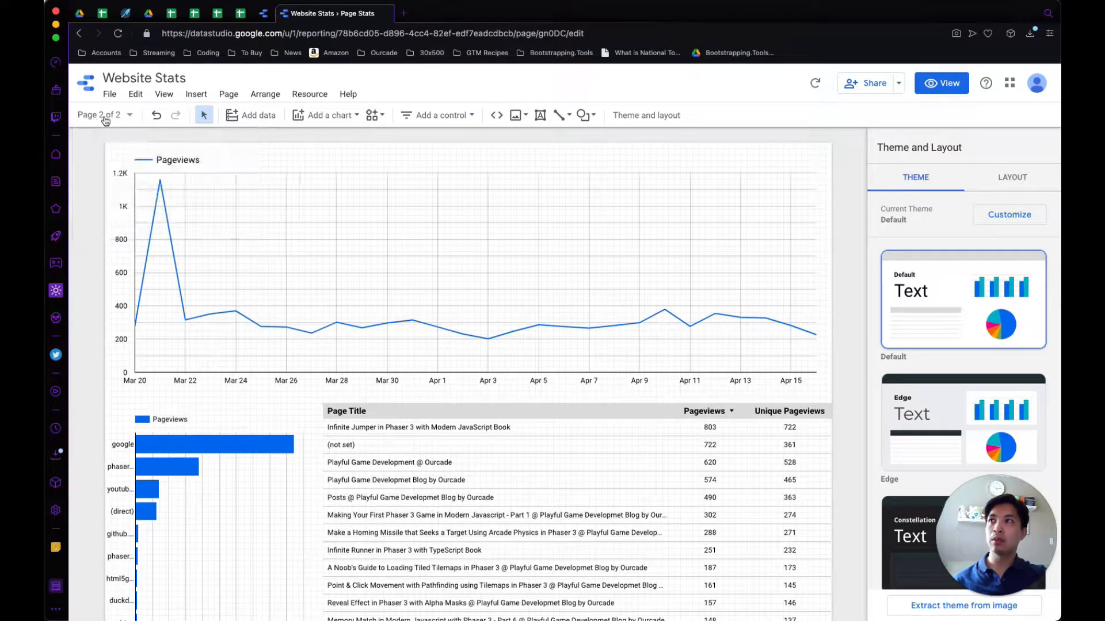
{"action": "left_click", "coordinate": [111, 119]}
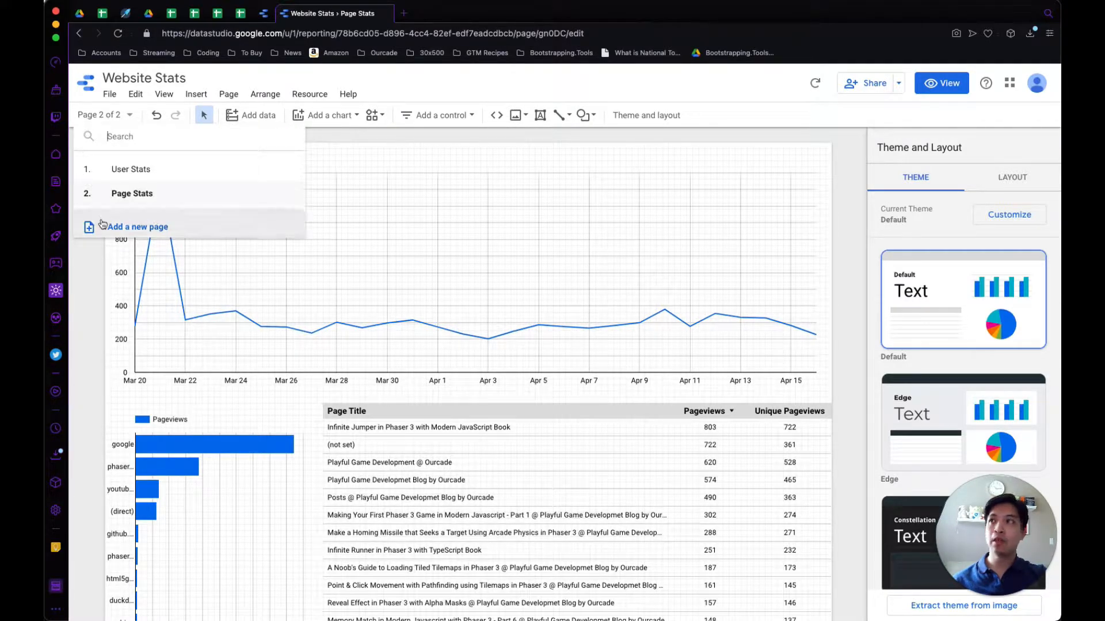
{"action": "left_click", "coordinate": [171, 228]}
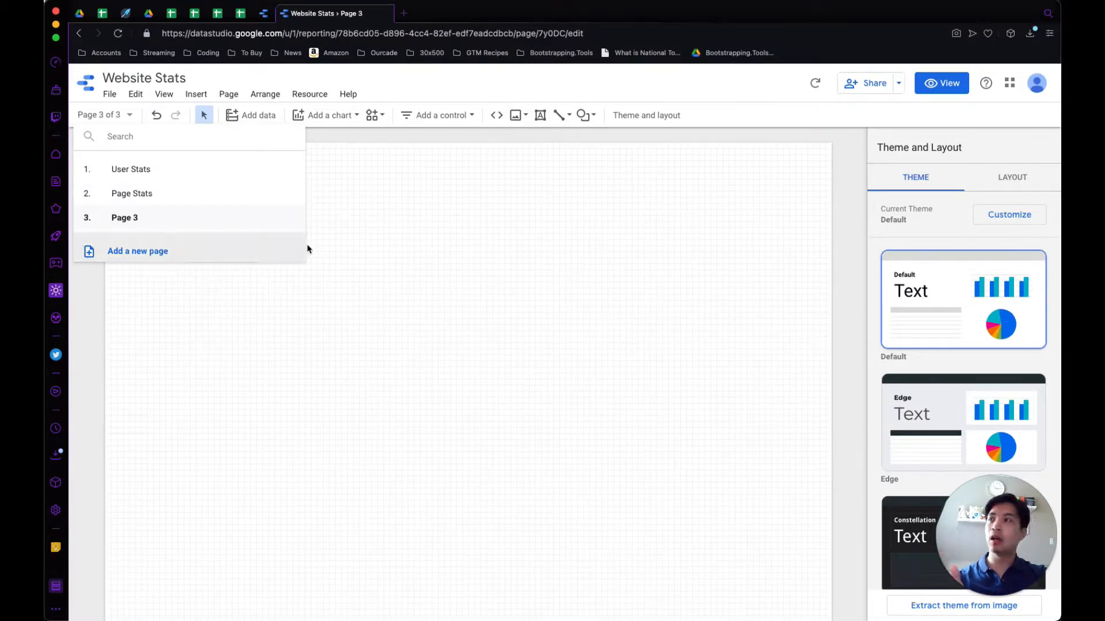
- Rename the new third page to "Search Stats"
{"action": "left_click", "coordinate": [289, 219]}
{"action": "left_click", "coordinate": [309, 224]}
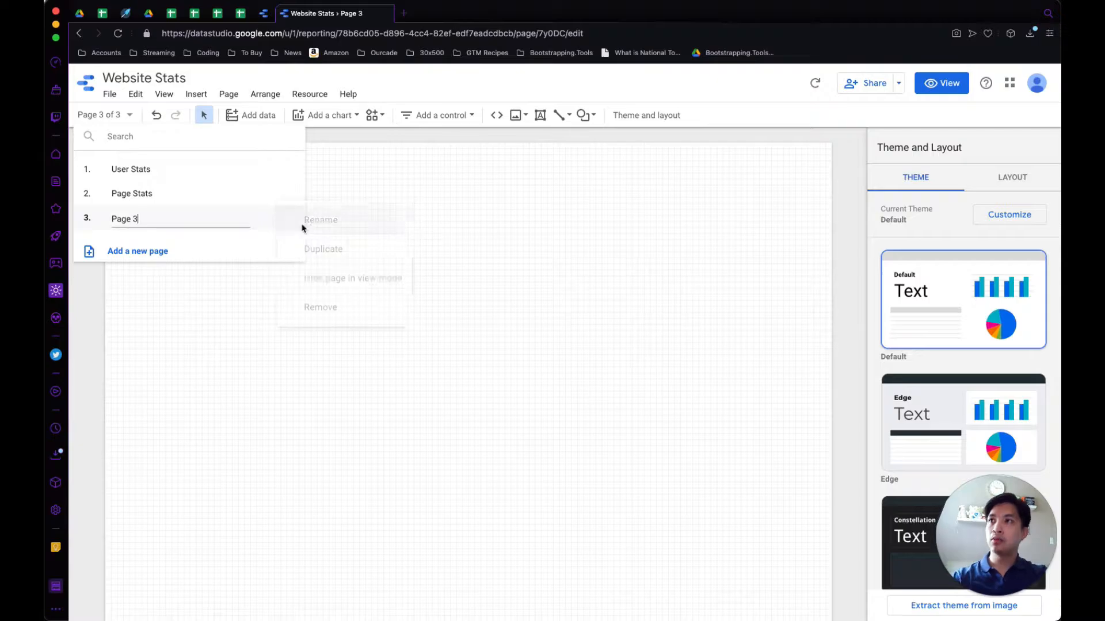
{"action": "type", "text": "Search Stats"}
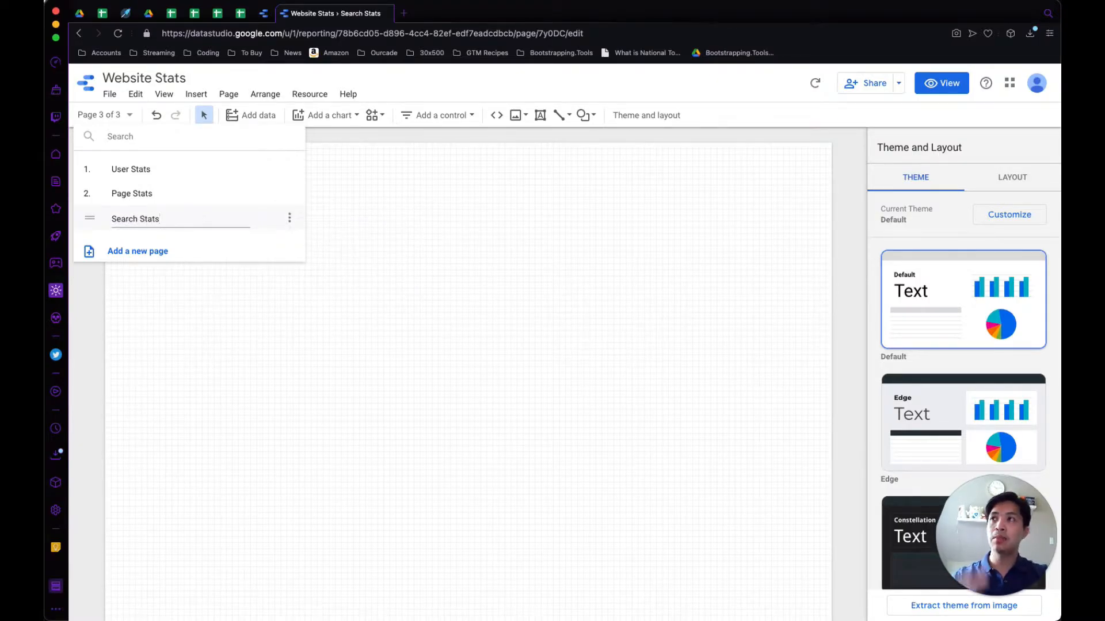
{"action": "key", "text": "Return"}
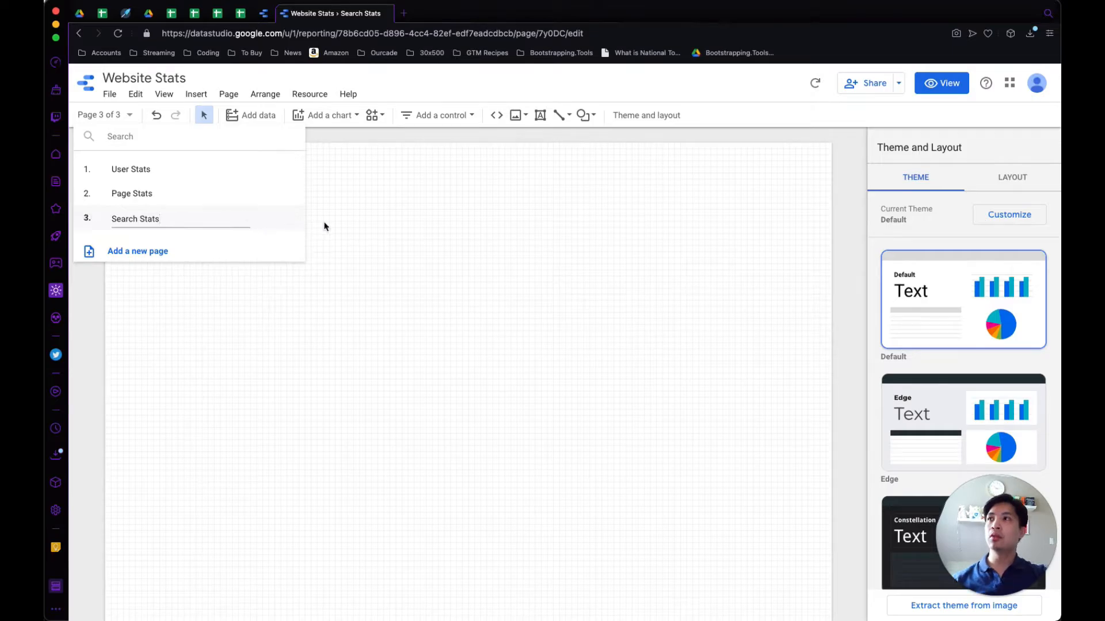
{"action": "left_click", "coordinate": [322, 224]}
{"action": "left_click", "coordinate": [94, 115]}
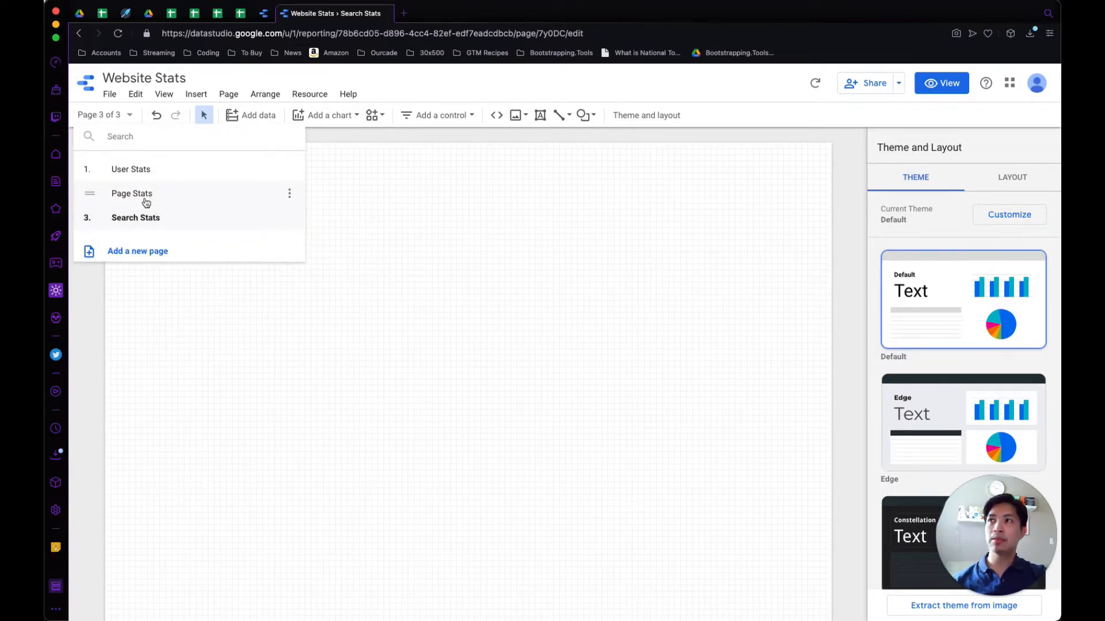
{"action": "left_click", "coordinate": [430, 230]}
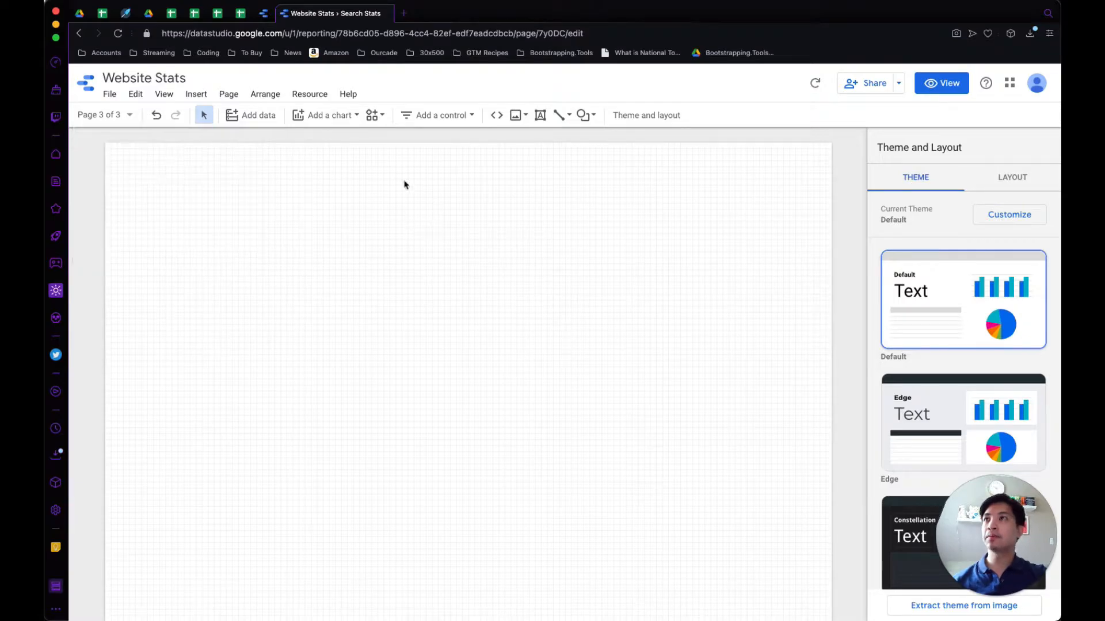
- Insert a plain table chart on the Search Stats page and place it near the middle of the canvas
{"action": "left_click", "coordinate": [320, 114]}
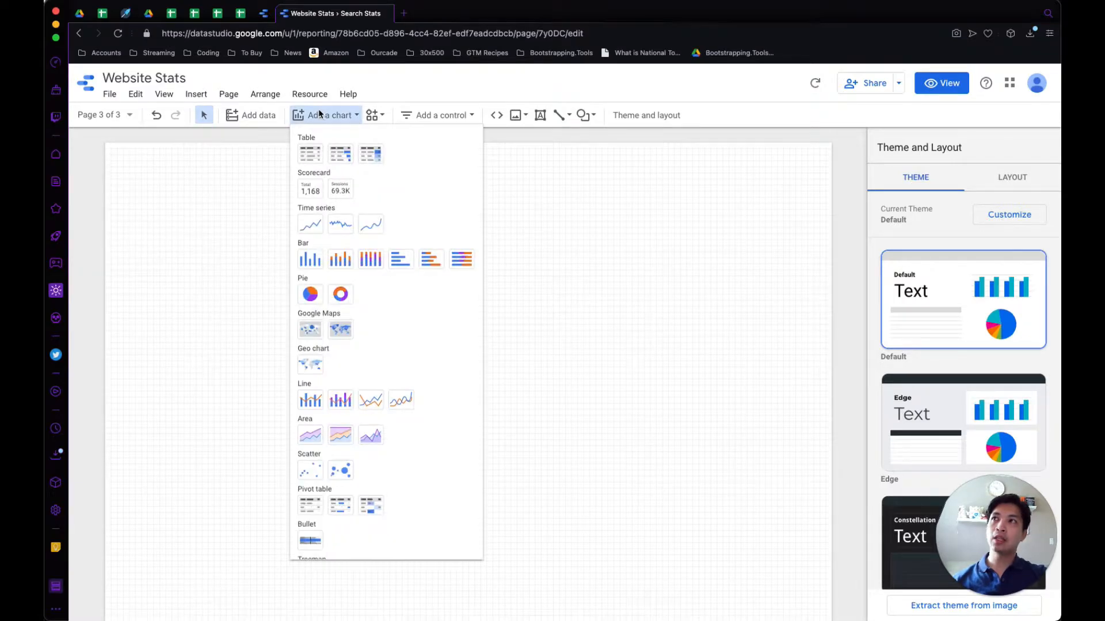
{"action": "left_click", "coordinate": [306, 150]}
{"action": "left_click", "coordinate": [186, 406]}
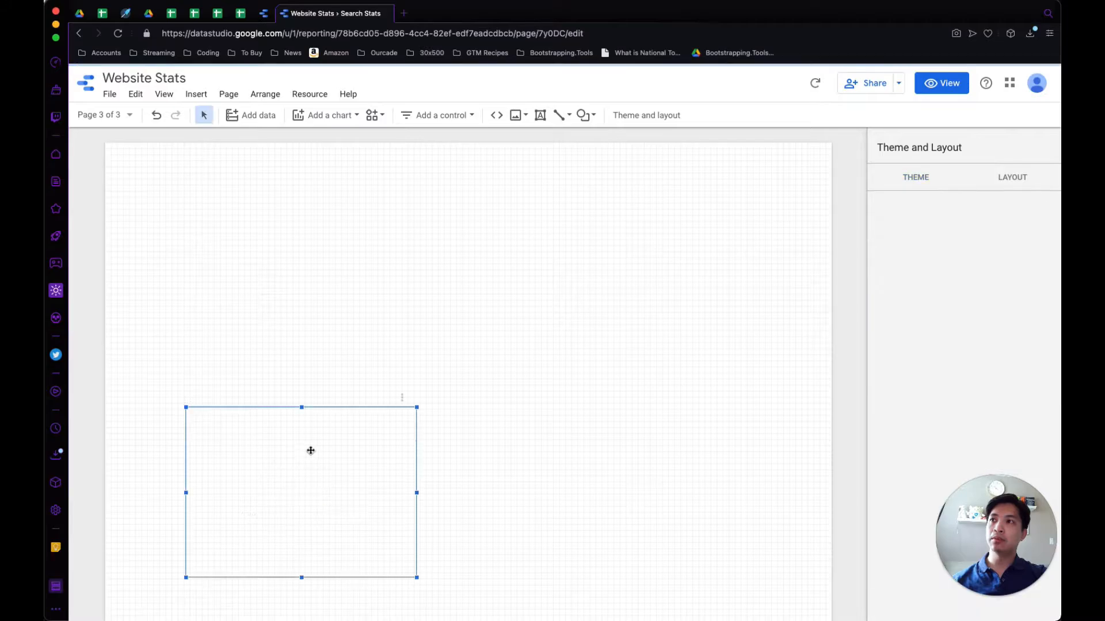
{"action": "left_click_drag", "start_coordinate": [345, 411], "coordinate": [438, 333]}
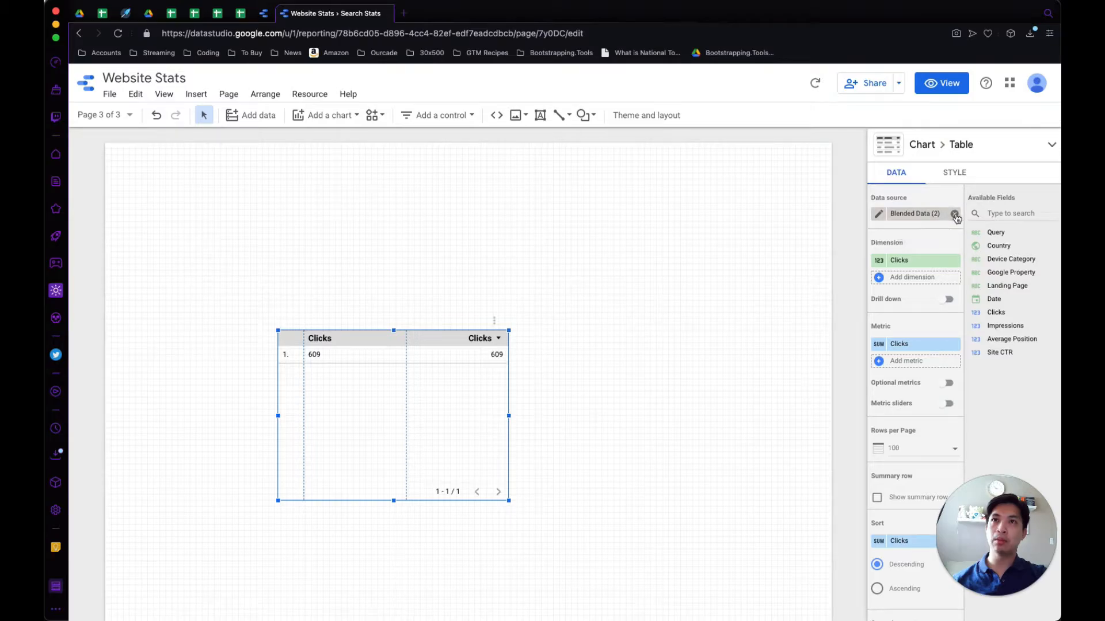
- Change the table's data source to OC - Search - Site web and its dimension to Query
{"action": "left_click", "coordinate": [954, 214]}
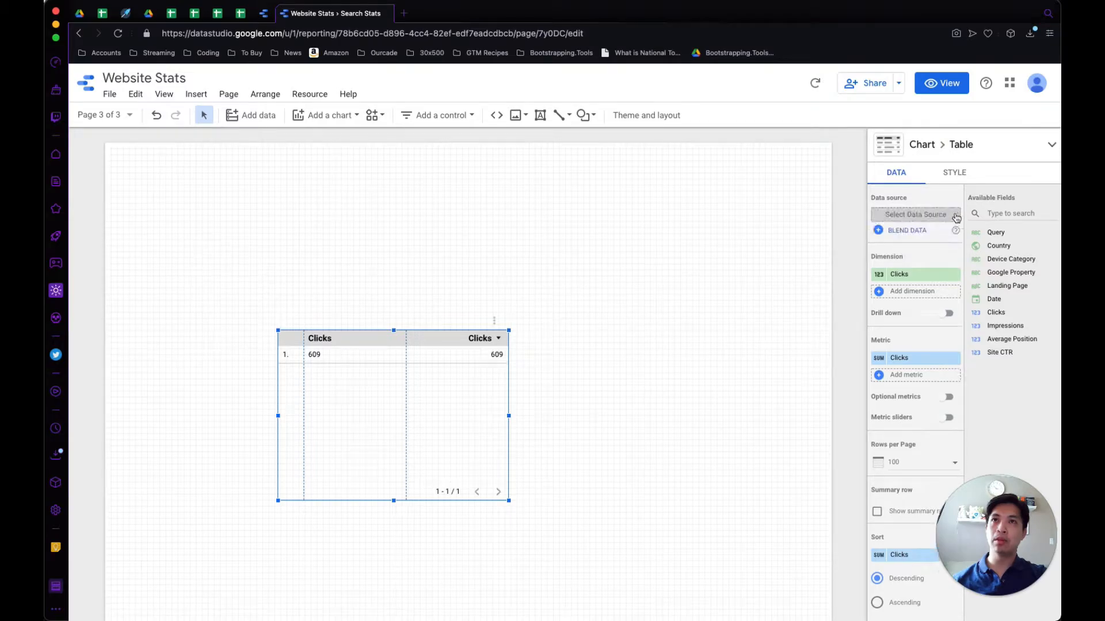
{"action": "left_click", "coordinate": [912, 216]}
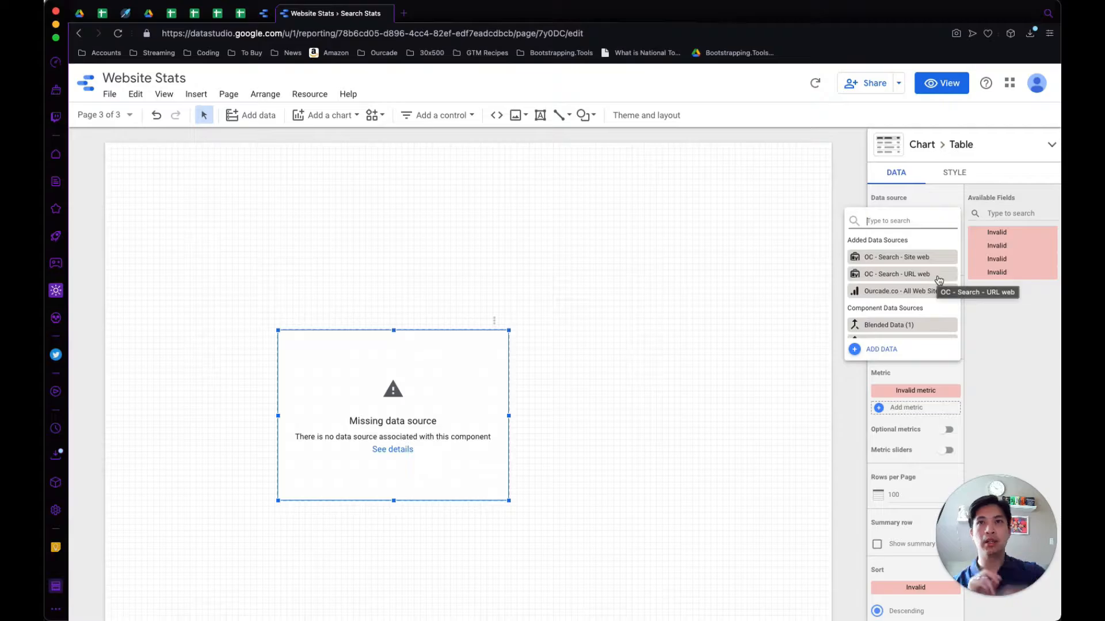
{"action": "left_click", "coordinate": [912, 258]}
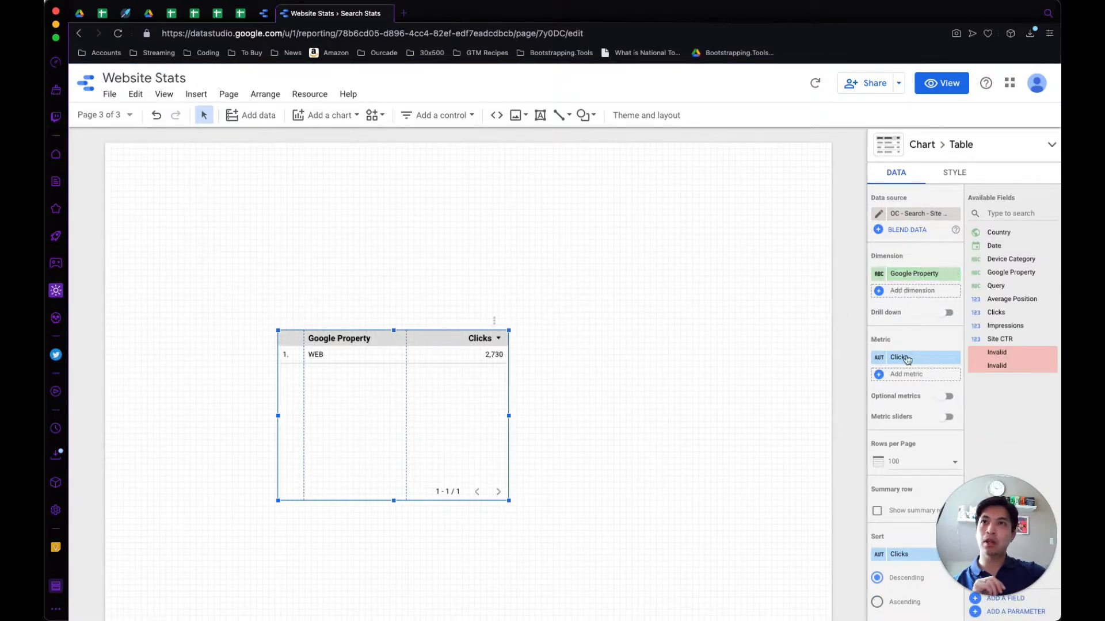
{"action": "left_click", "coordinate": [937, 274]}
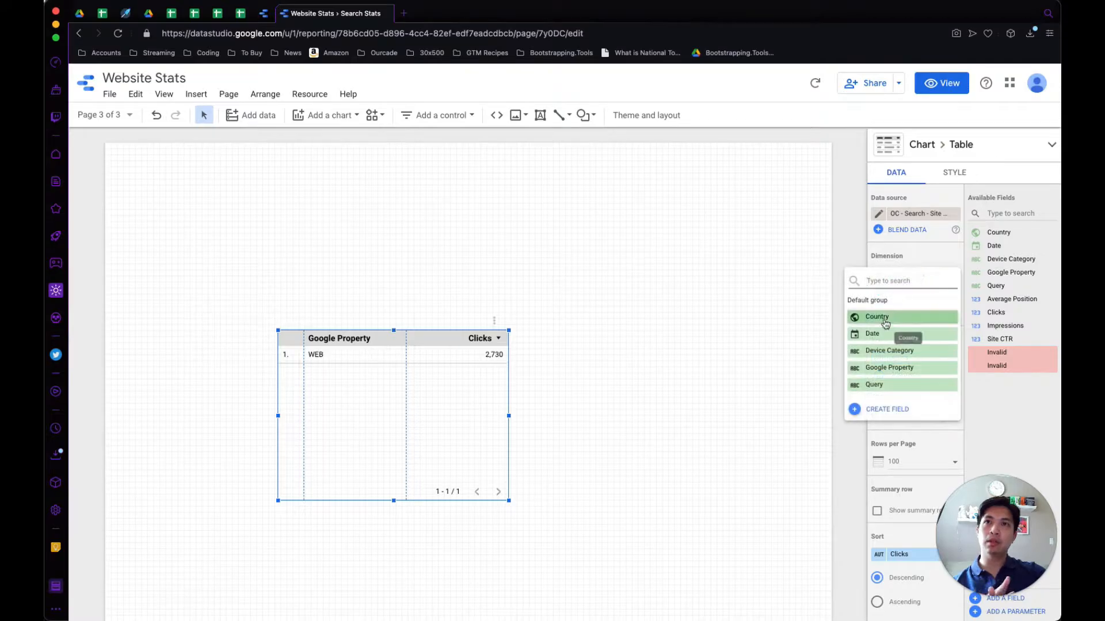
{"action": "left_click", "coordinate": [885, 385]}
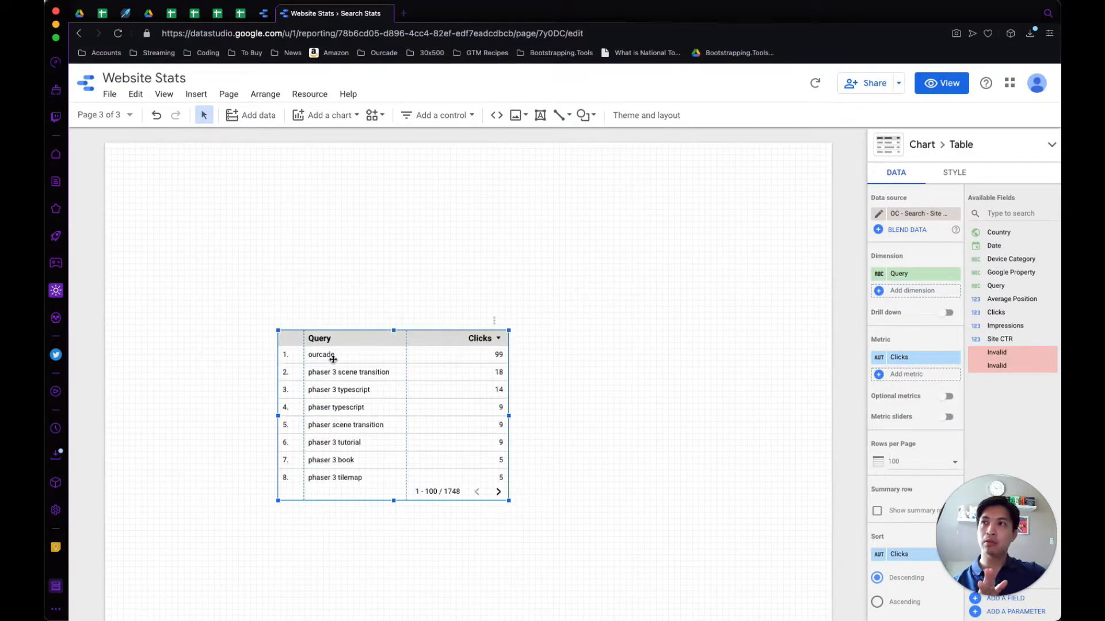
- Review which fields of the OC - Search - Site web source are available as additional metrics for the table
{"action": "left_click", "coordinate": [905, 374]}
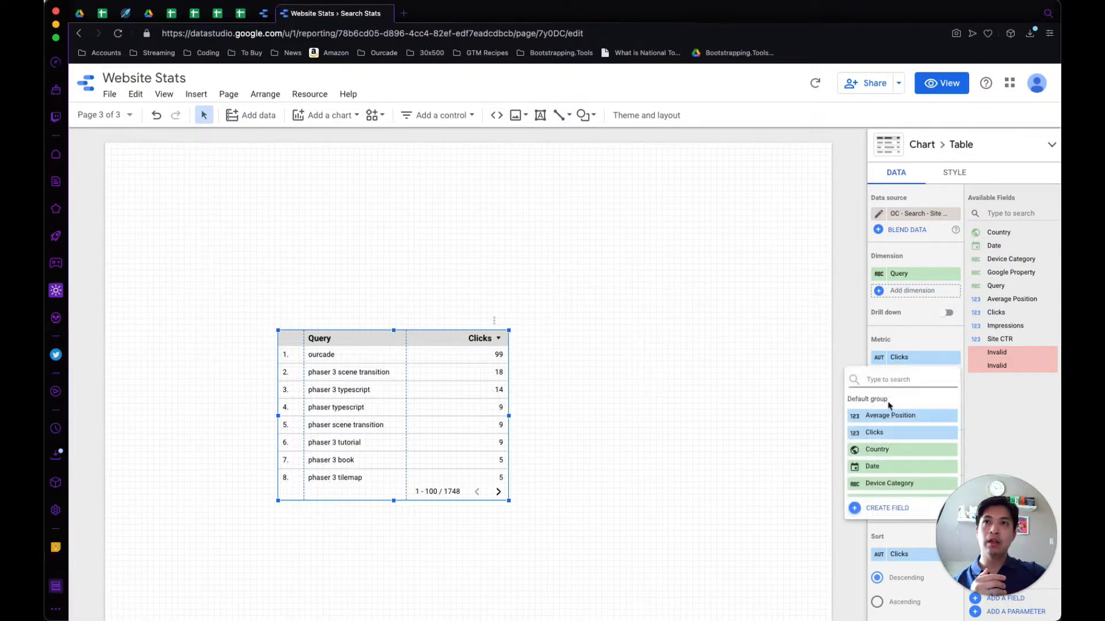
{"action": "scroll", "coordinate": [895, 437], "scroll_direction": "down", "scroll_amount": 3}
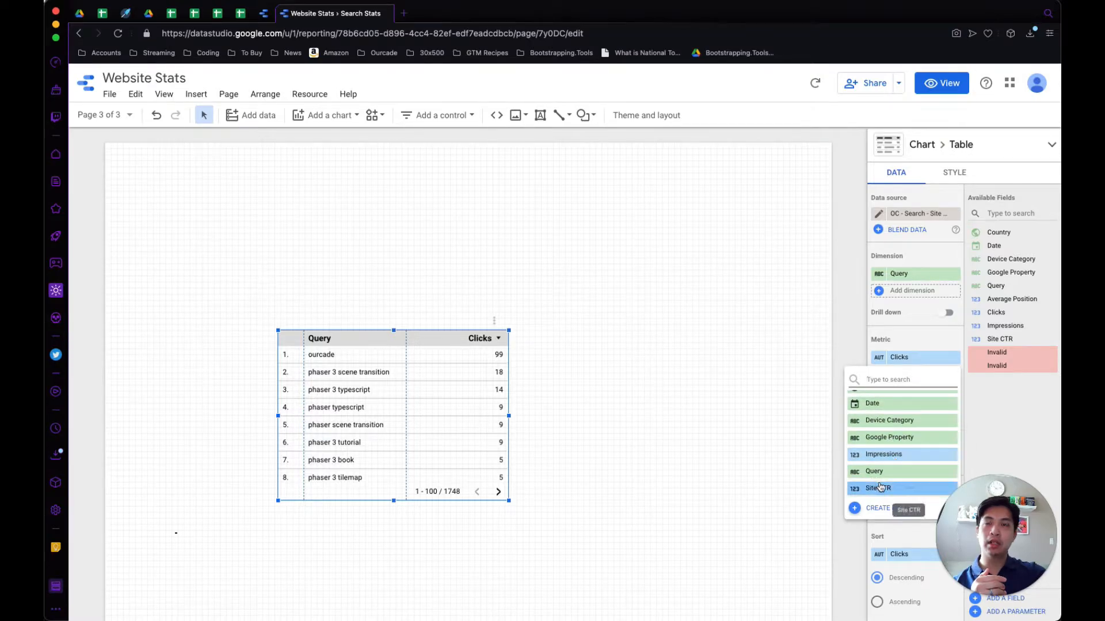
{"action": "left_click", "coordinate": [813, 373]}
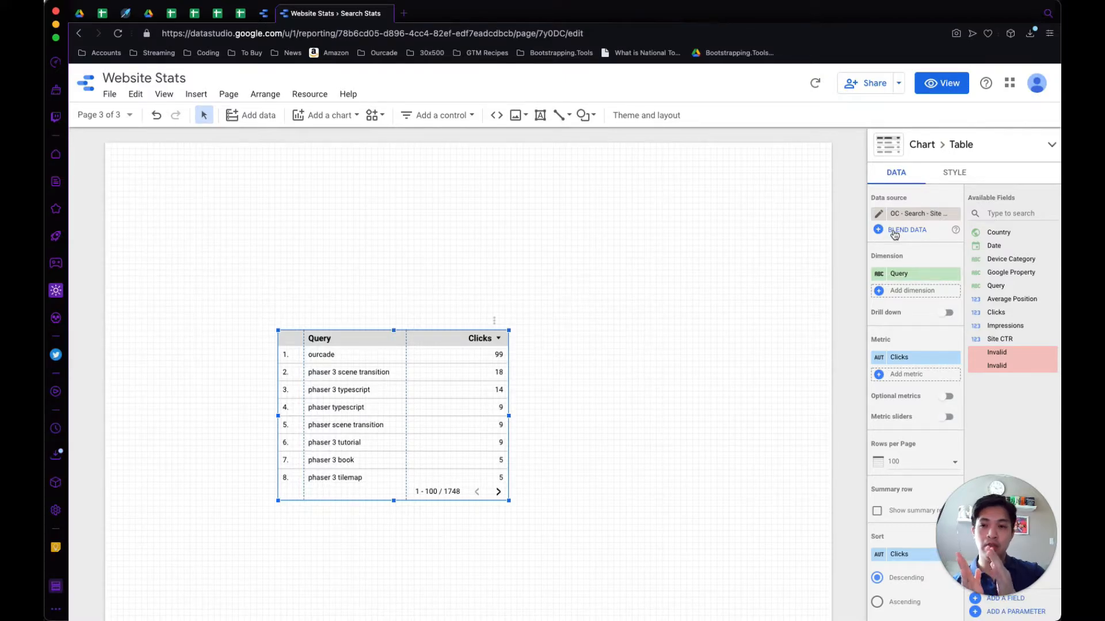
{"action": "left_click", "coordinate": [918, 376]}
{"action": "scroll", "coordinate": [898, 432], "scroll_direction": "down", "scroll_amount": 3}
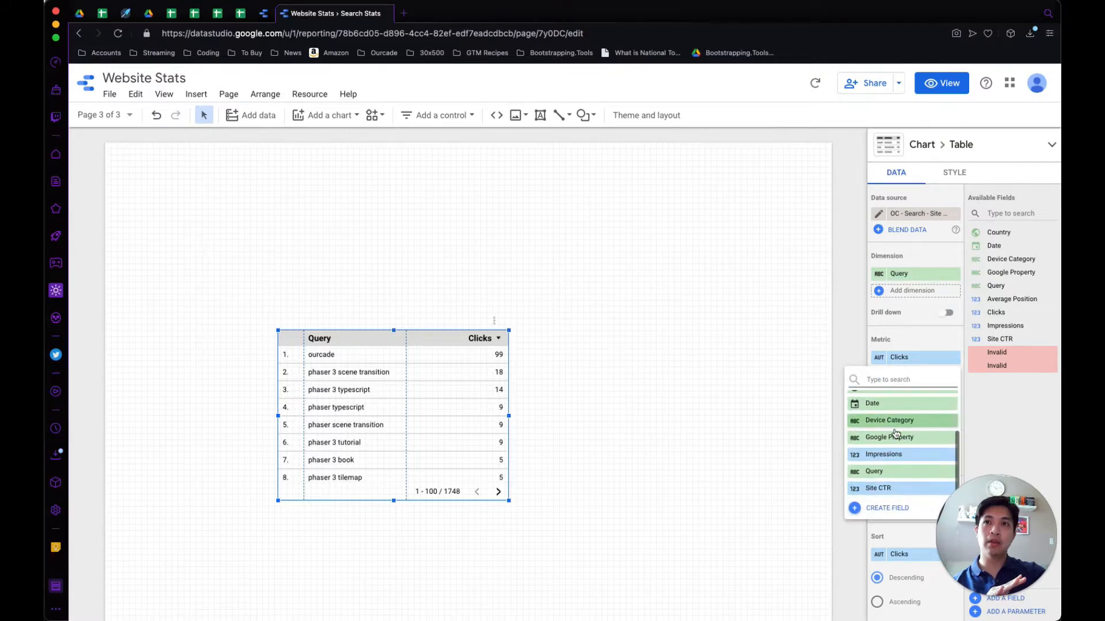
{"action": "scroll", "coordinate": [896, 432], "scroll_direction": "up", "scroll_amount": 4}
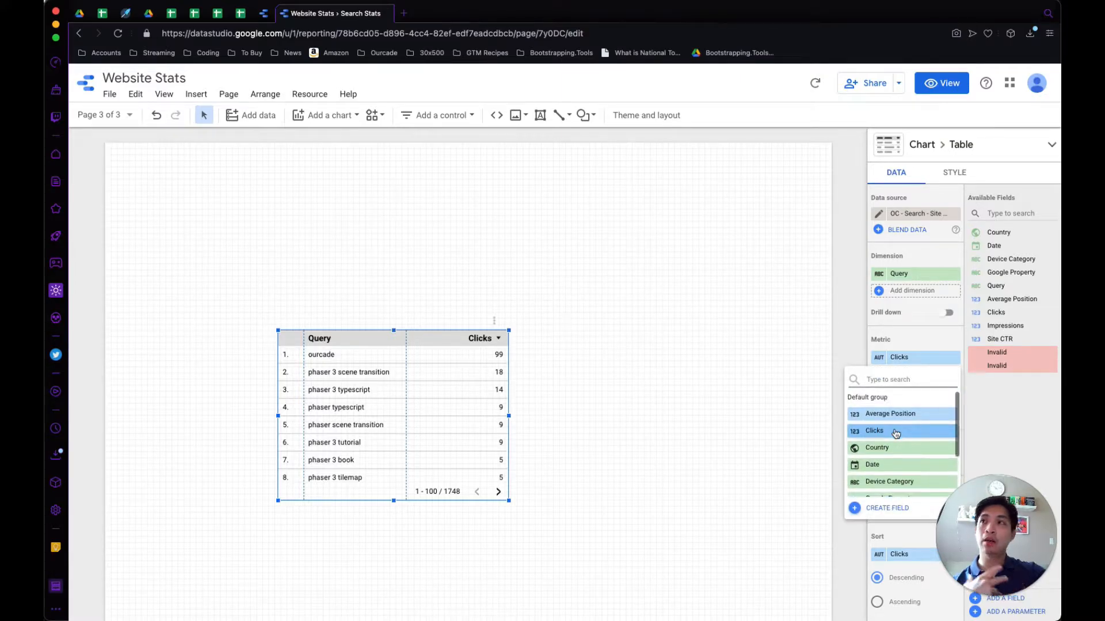
{"action": "scroll", "coordinate": [896, 434], "scroll_direction": "down", "scroll_amount": 3}
{"action": "scroll", "coordinate": [895, 434], "scroll_direction": "down", "scroll_amount": 1}
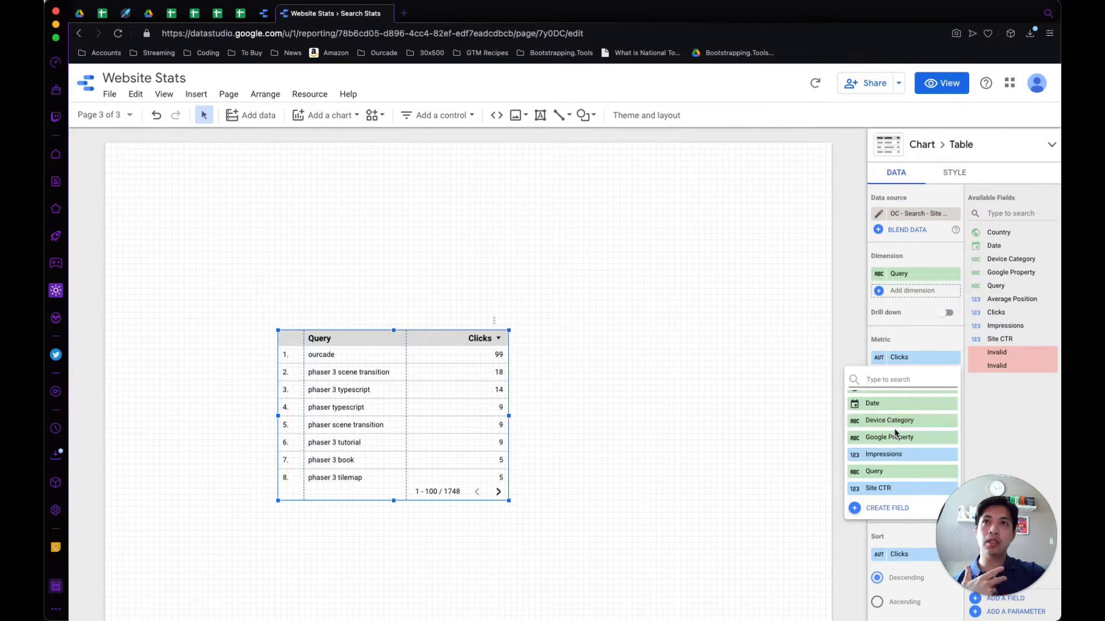
{"action": "scroll", "coordinate": [896, 432], "scroll_direction": "up", "scroll_amount": 4}
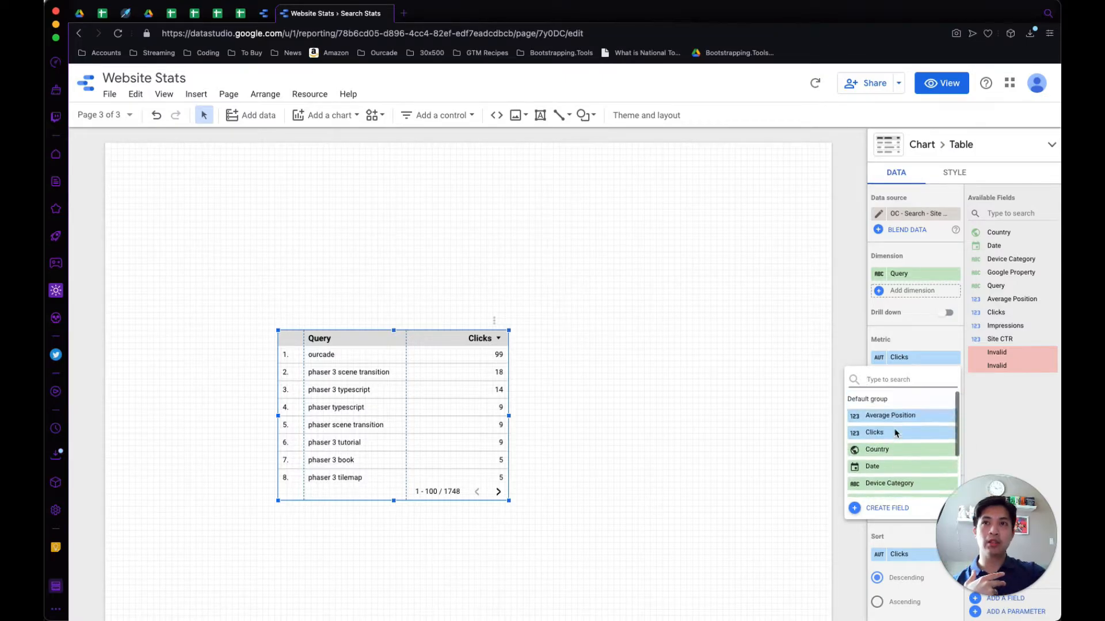
{"action": "scroll", "coordinate": [895, 433], "scroll_direction": "down", "scroll_amount": 4}
{"action": "scroll", "coordinate": [896, 433], "scroll_direction": "up", "scroll_amount": 4}
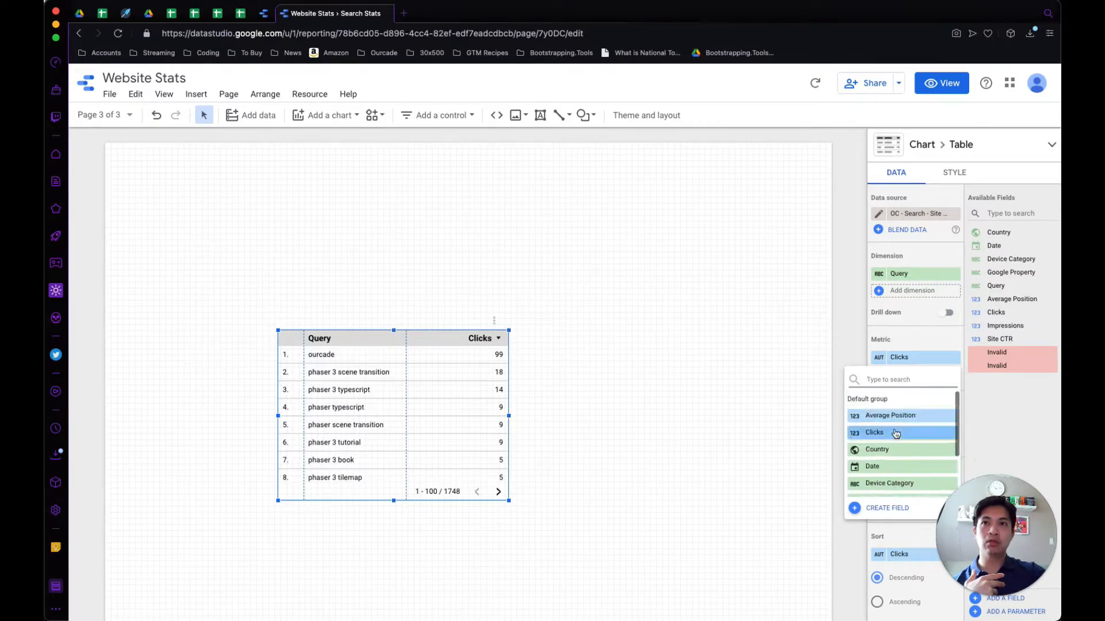
{"action": "scroll", "coordinate": [895, 433], "scroll_direction": "down", "scroll_amount": 4}
{"action": "scroll", "coordinate": [896, 433], "scroll_direction": "up", "scroll_amount": 4}
{"action": "left_click", "coordinate": [896, 333]}
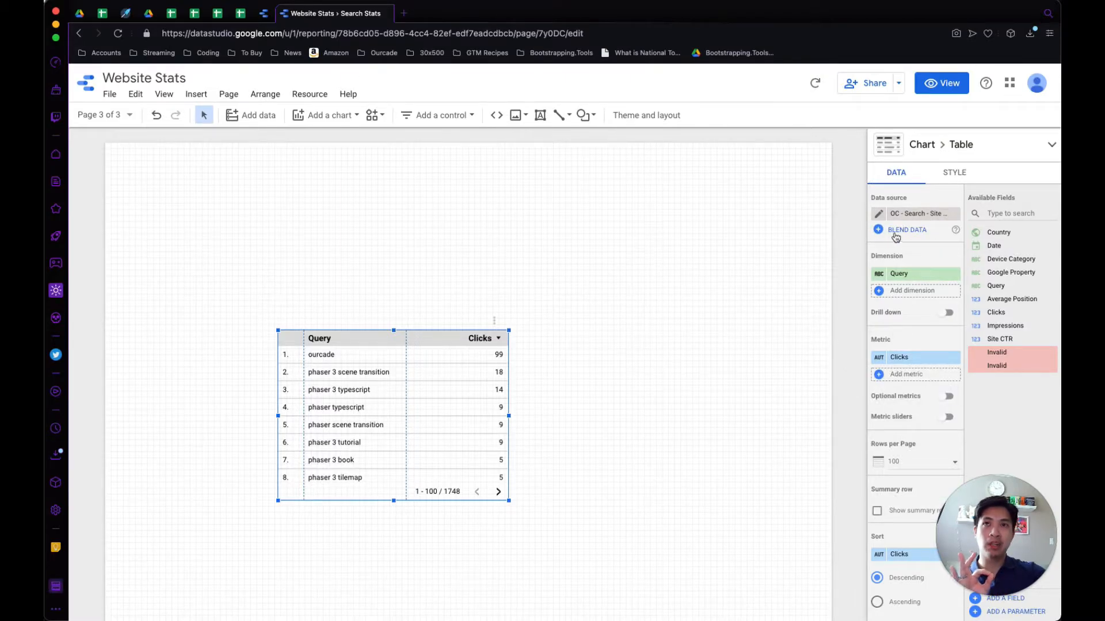
- Start blending the table's data and add OC - Search - URL web as the second data source
{"action": "left_click", "coordinate": [896, 231]}
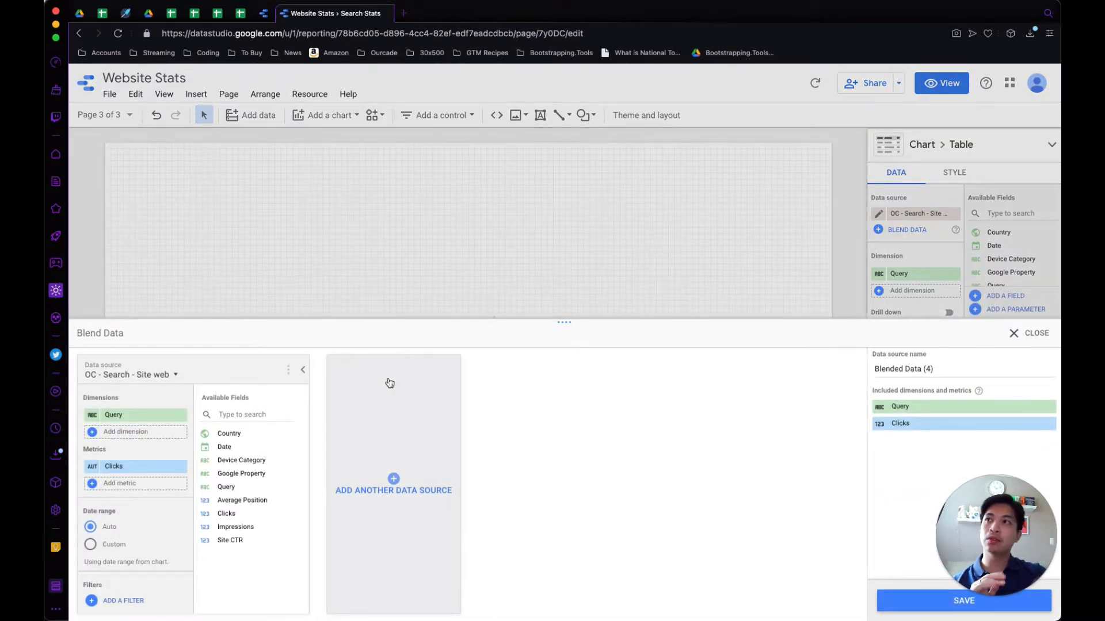
{"action": "left_click", "coordinate": [389, 383]}
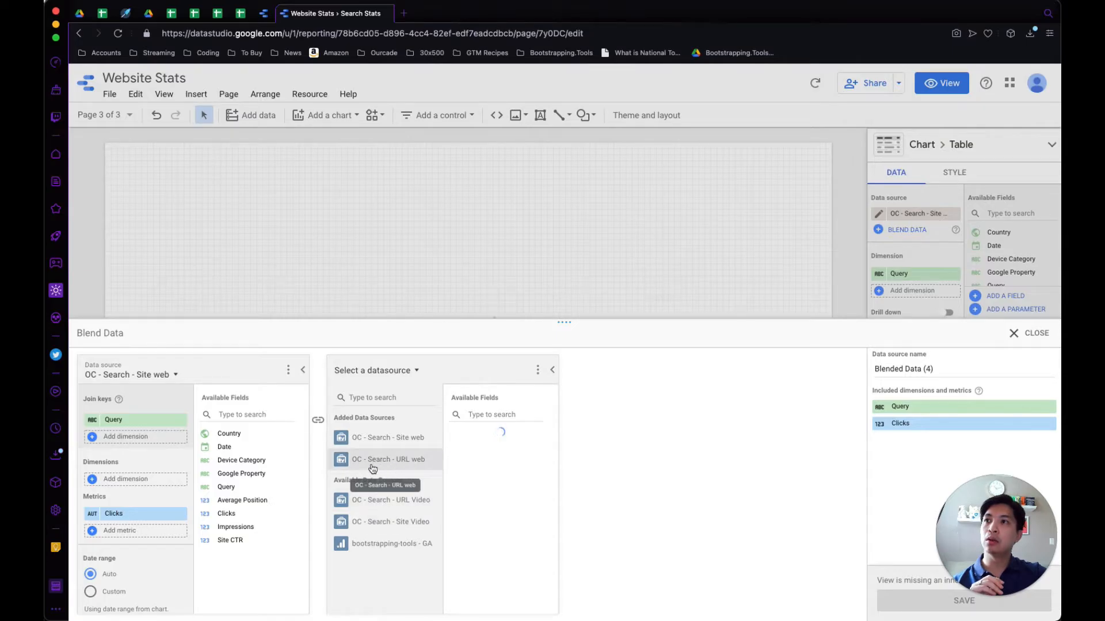
{"action": "left_click", "coordinate": [373, 468]}
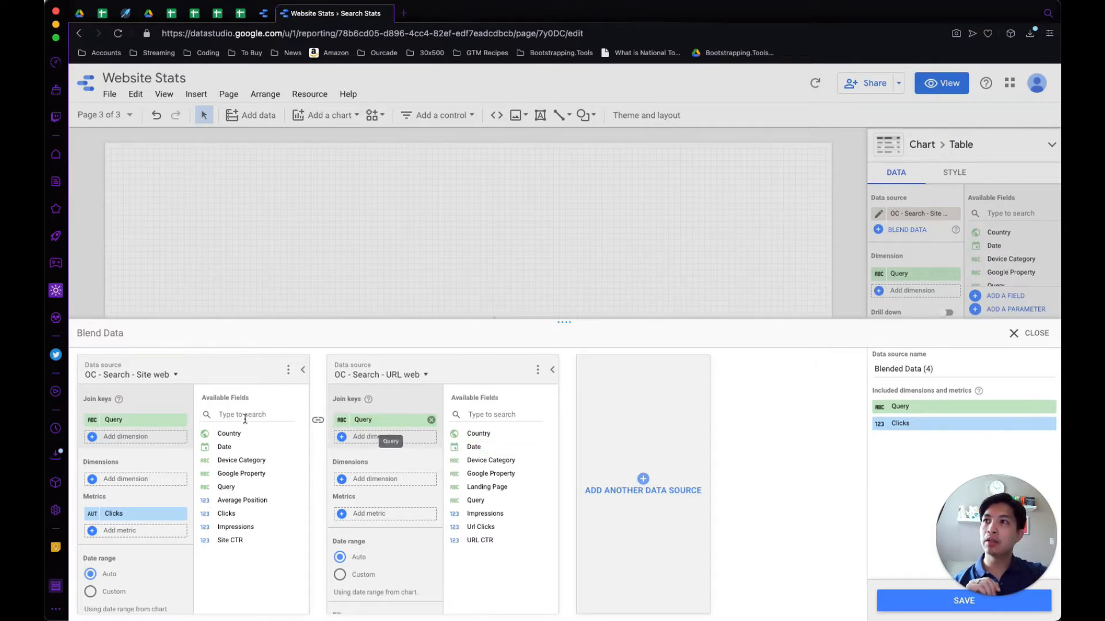
- Add Date, Device Category, Google Property and Country as join keys, and Landing Page as a dimension of the URL web source
{"action": "left_click_drag", "start_coordinate": [489, 447], "coordinate": [413, 443]}
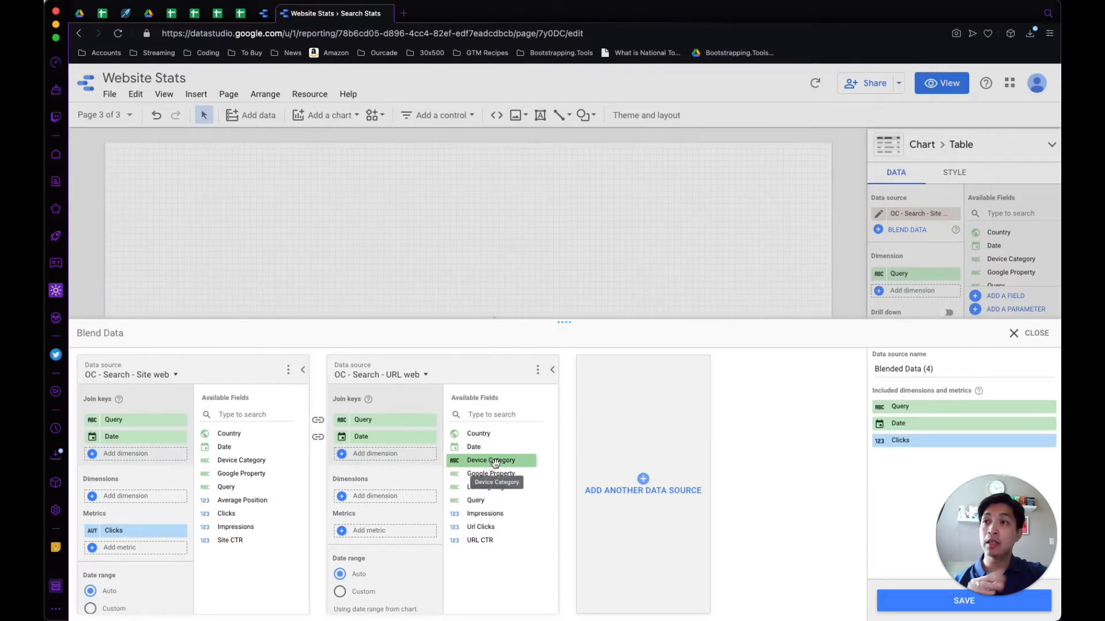
{"action": "left_click_drag", "start_coordinate": [500, 463], "coordinate": [388, 454]}
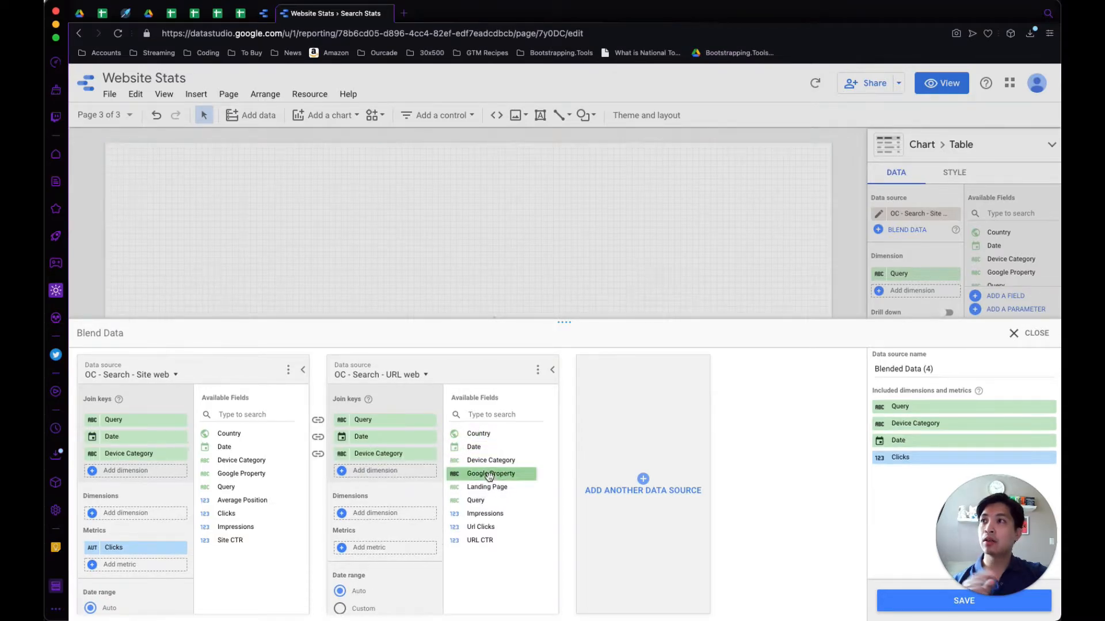
{"action": "left_click_drag", "start_coordinate": [490, 475], "coordinate": [396, 473]}
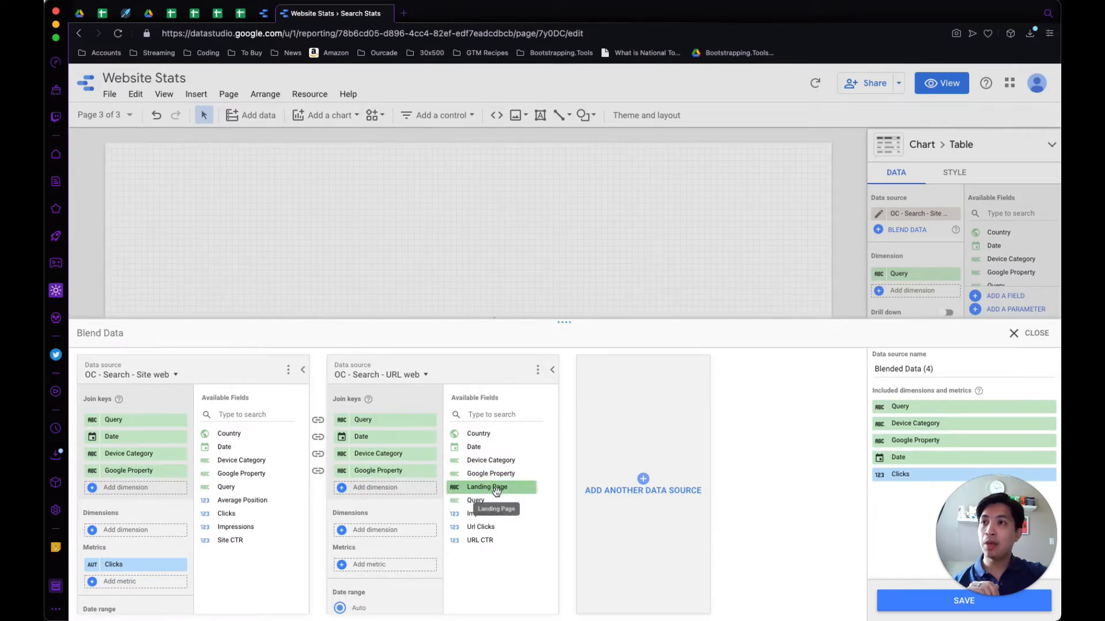
{"action": "left_click_drag", "start_coordinate": [496, 491], "coordinate": [388, 535]}
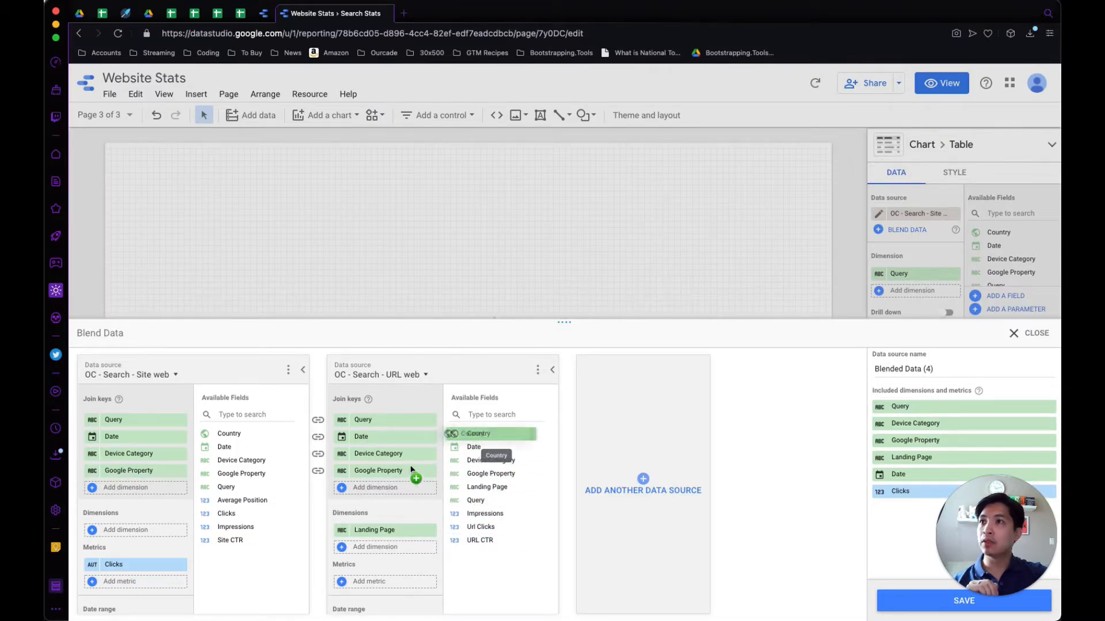
{"action": "left_click_drag", "start_coordinate": [472, 434], "coordinate": [377, 495]}
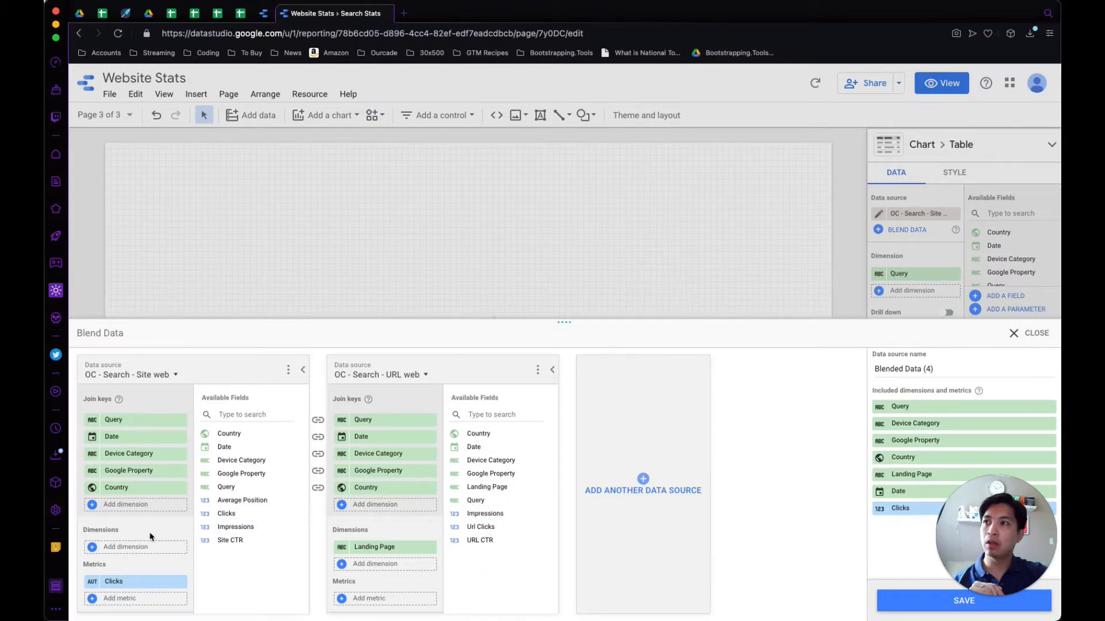
- Add Impressions, Site CTR and Average Position to the Site web source's metrics and save the blend
{"action": "scroll", "coordinate": [149, 567], "scroll_direction": "down", "scroll_amount": 3}
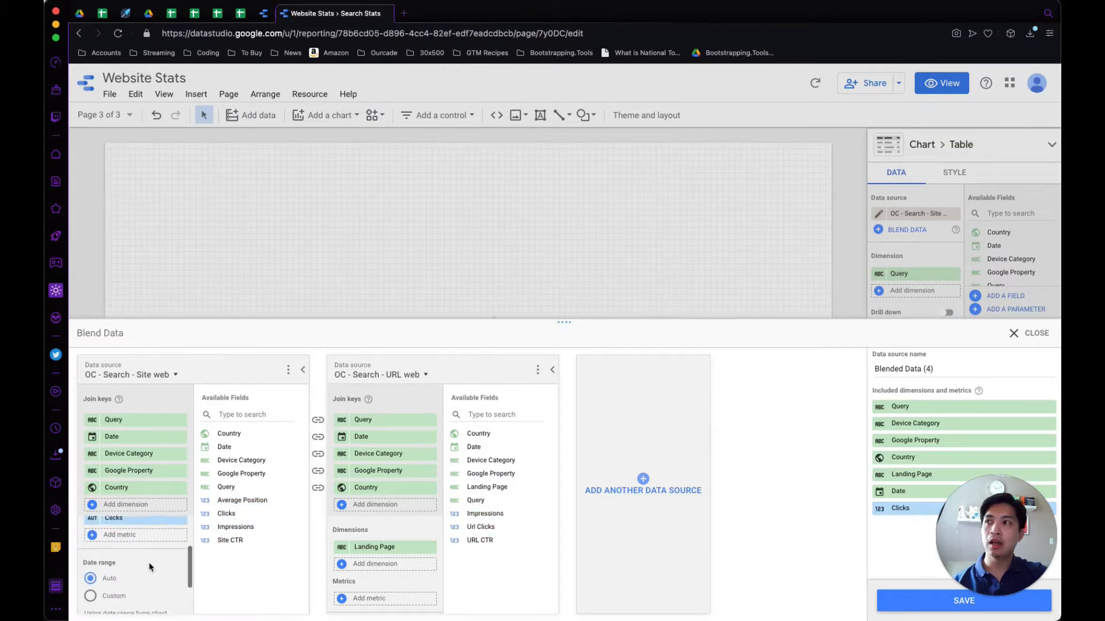
{"action": "scroll", "coordinate": [149, 567], "scroll_direction": "up", "scroll_amount": 3}
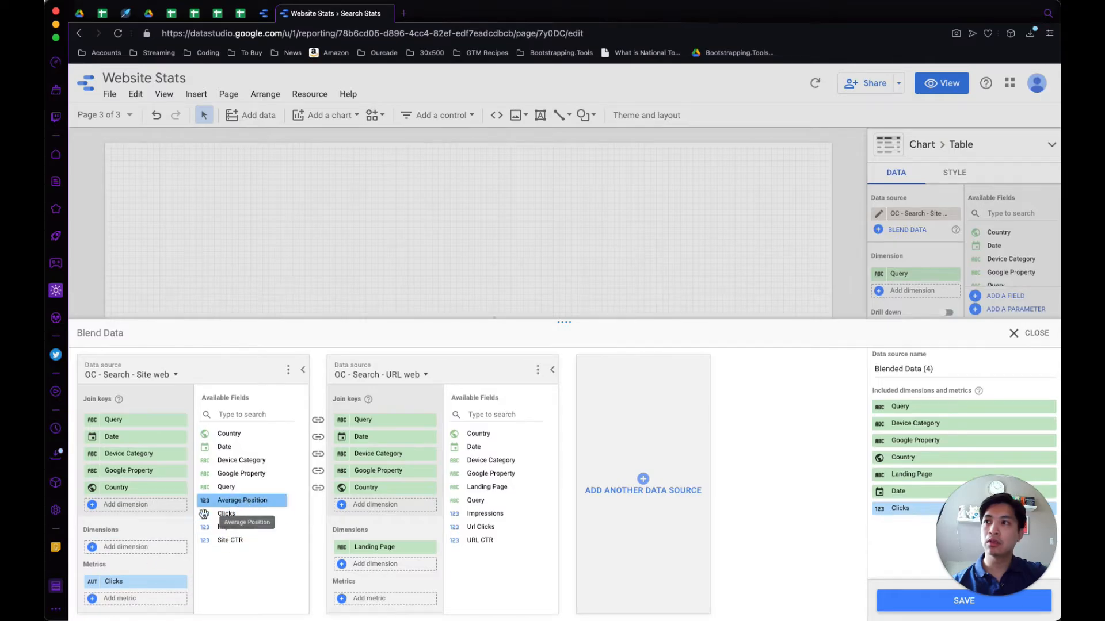
{"action": "left_click_drag", "start_coordinate": [243, 500], "coordinate": [132, 551]}
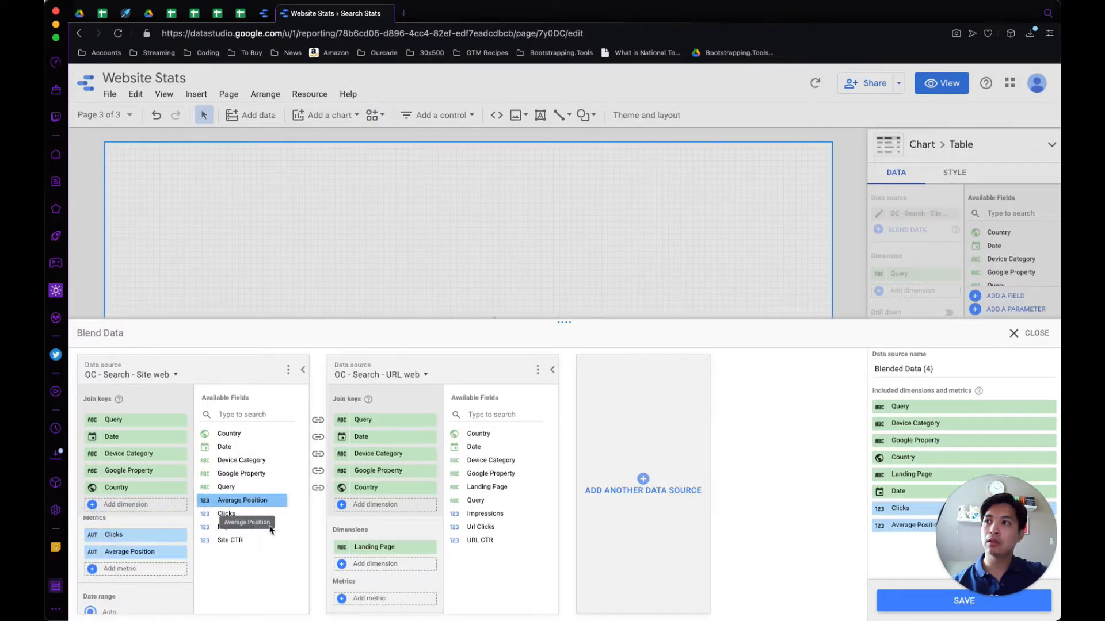
{"action": "left_click_drag", "start_coordinate": [241, 527], "coordinate": [155, 569]}
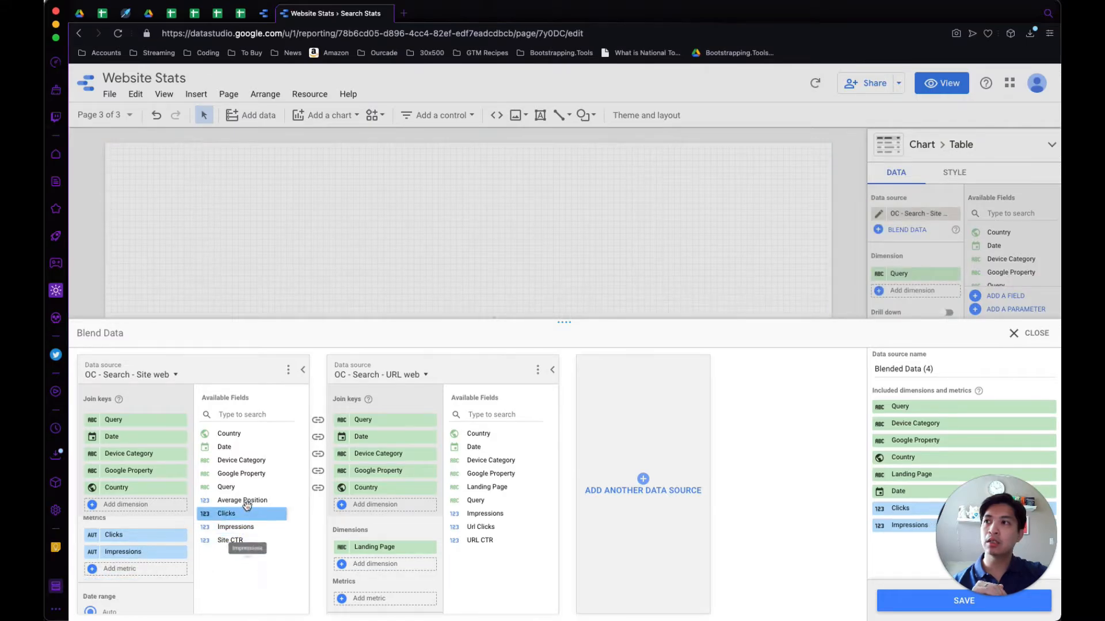
{"action": "left_click_drag", "start_coordinate": [242, 500], "coordinate": [148, 576]}
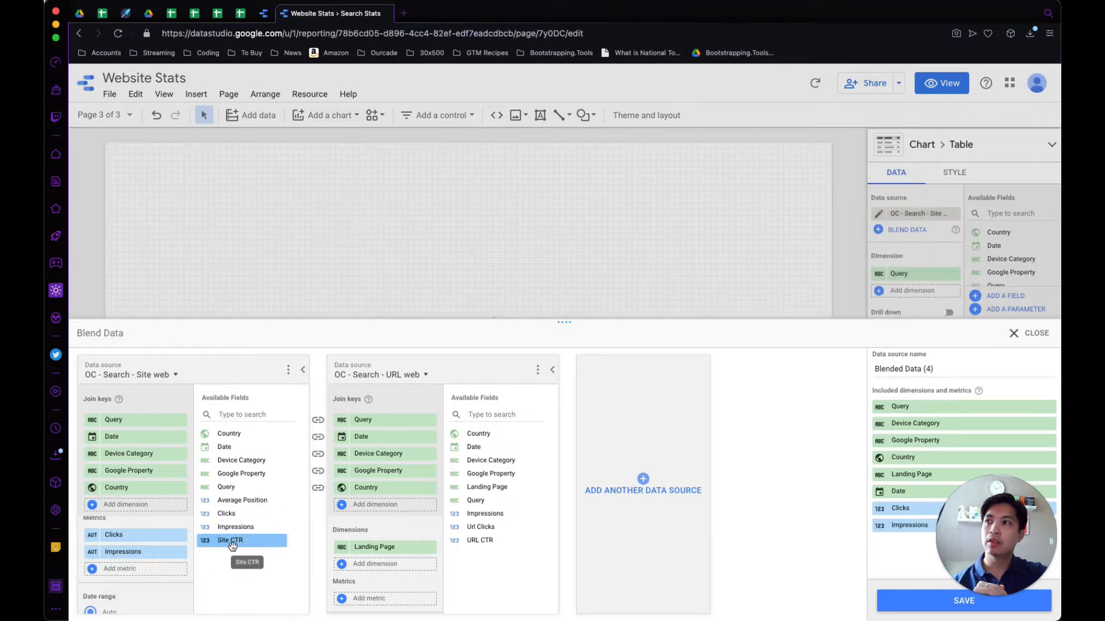
{"action": "left_click_drag", "start_coordinate": [209, 557], "coordinate": [147, 576]}
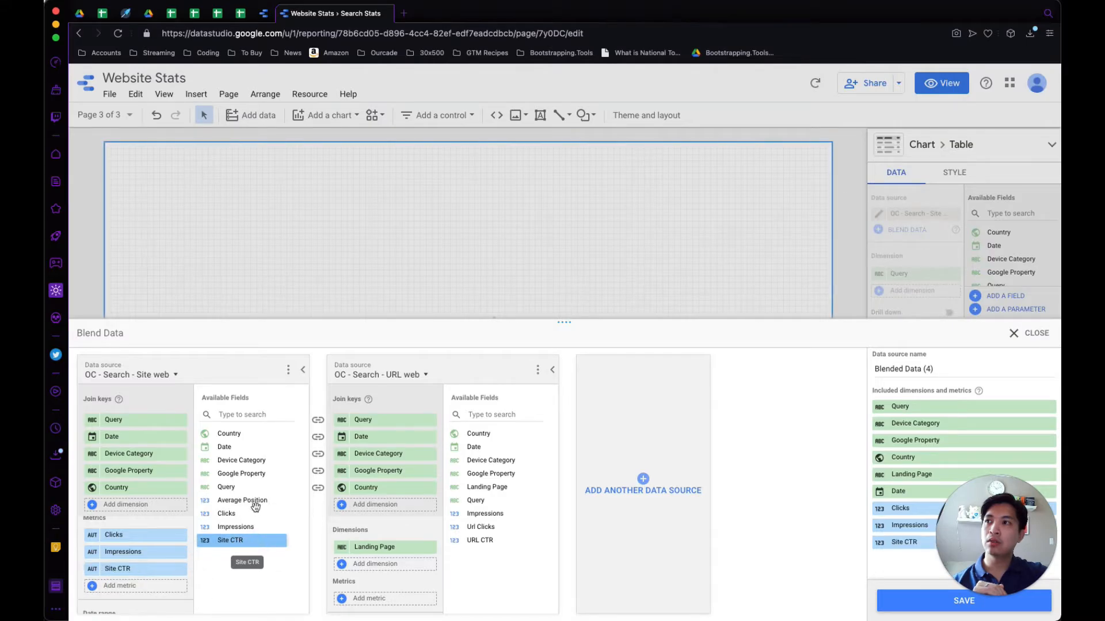
{"action": "left_click_drag", "start_coordinate": [256, 504], "coordinate": [151, 586]}
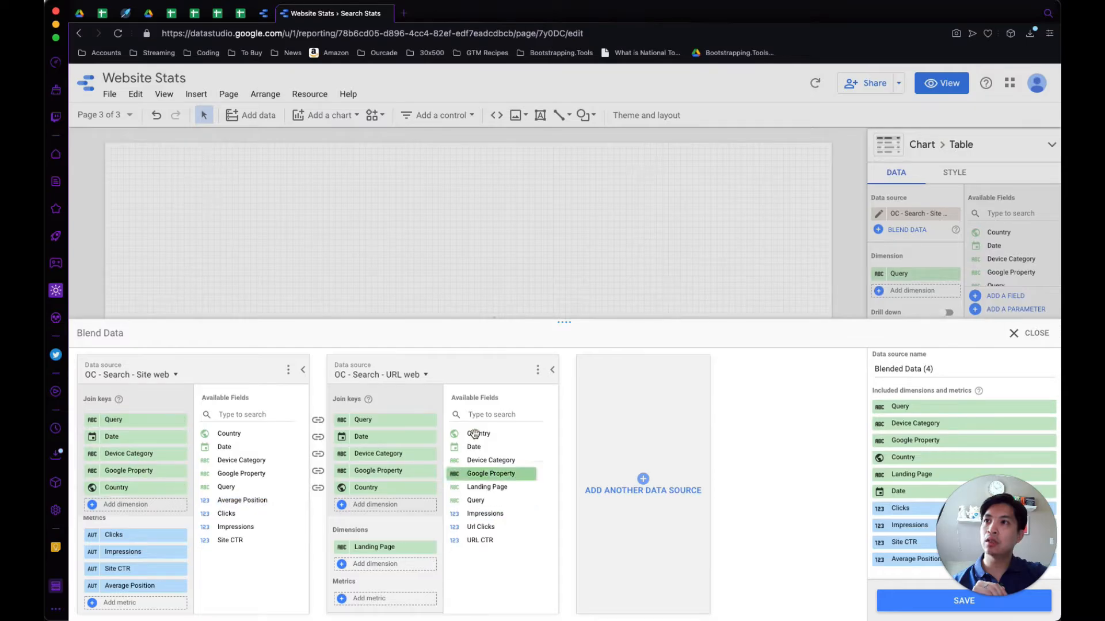
{"action": "left_click", "coordinate": [884, 607]}
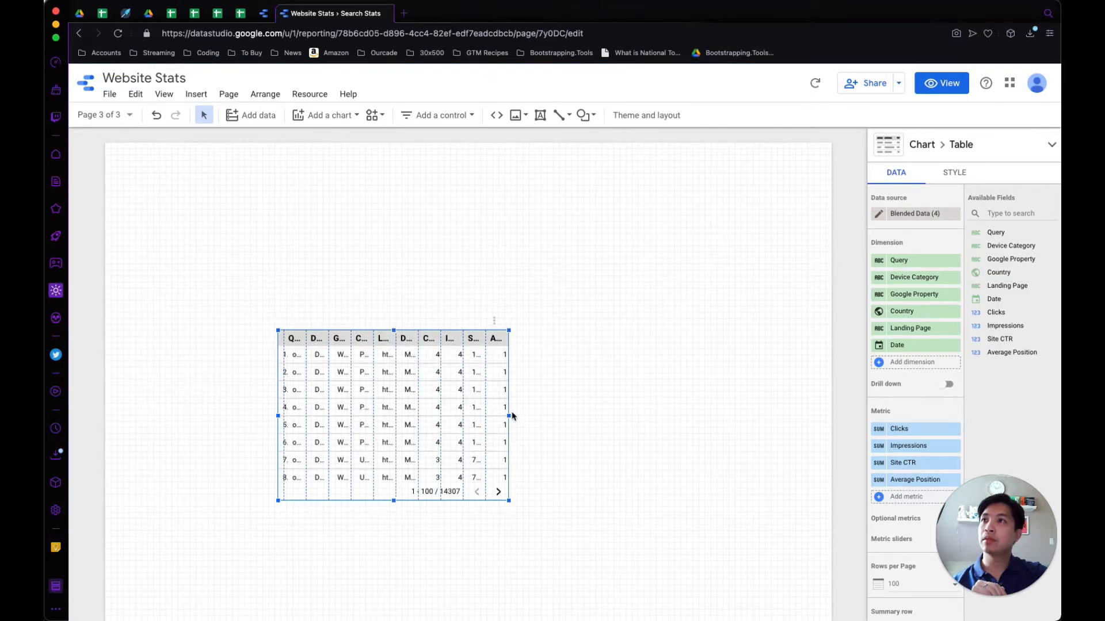
- Widen the table across most of the canvas and remove its Device Category, Google Property, Country and Date dimensions
{"action": "left_click_drag", "start_coordinate": [508, 416], "coordinate": [805, 416]}
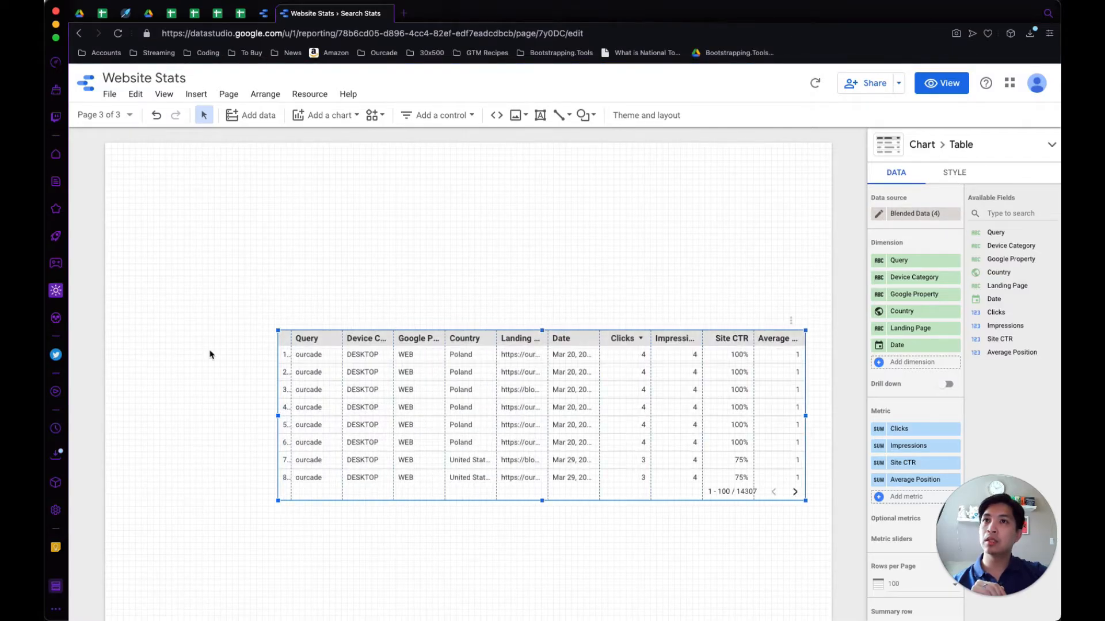
{"action": "left_click_drag", "start_coordinate": [276, 416], "coordinate": [132, 416]}
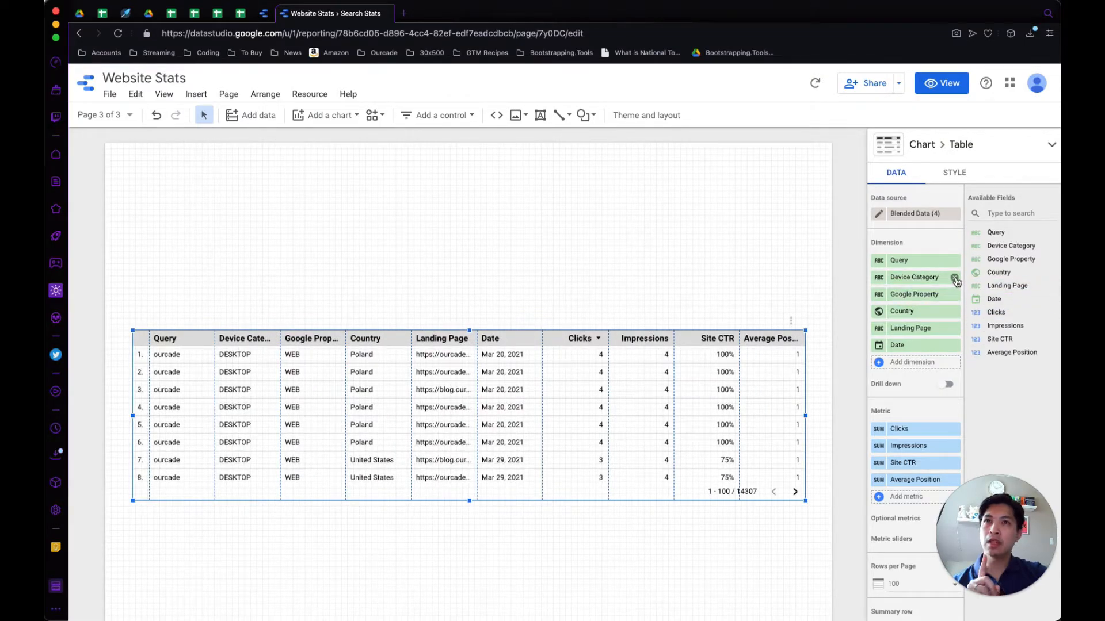
{"action": "left_click", "coordinate": [954, 278]}
{"action": "left_click", "coordinate": [954, 278]}
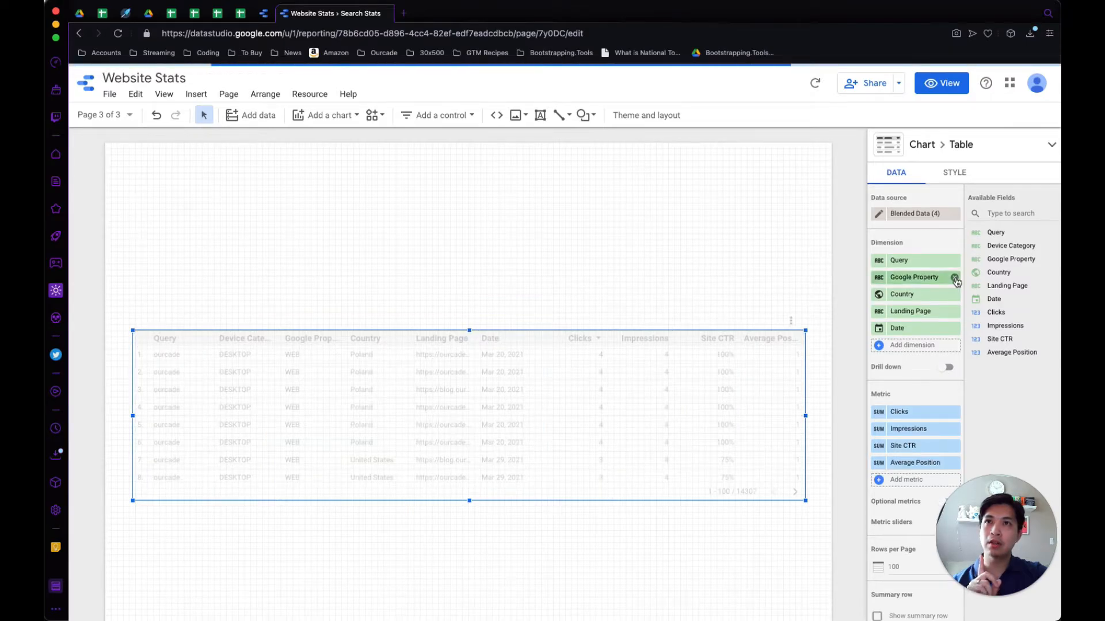
{"action": "left_click", "coordinate": [954, 279]}
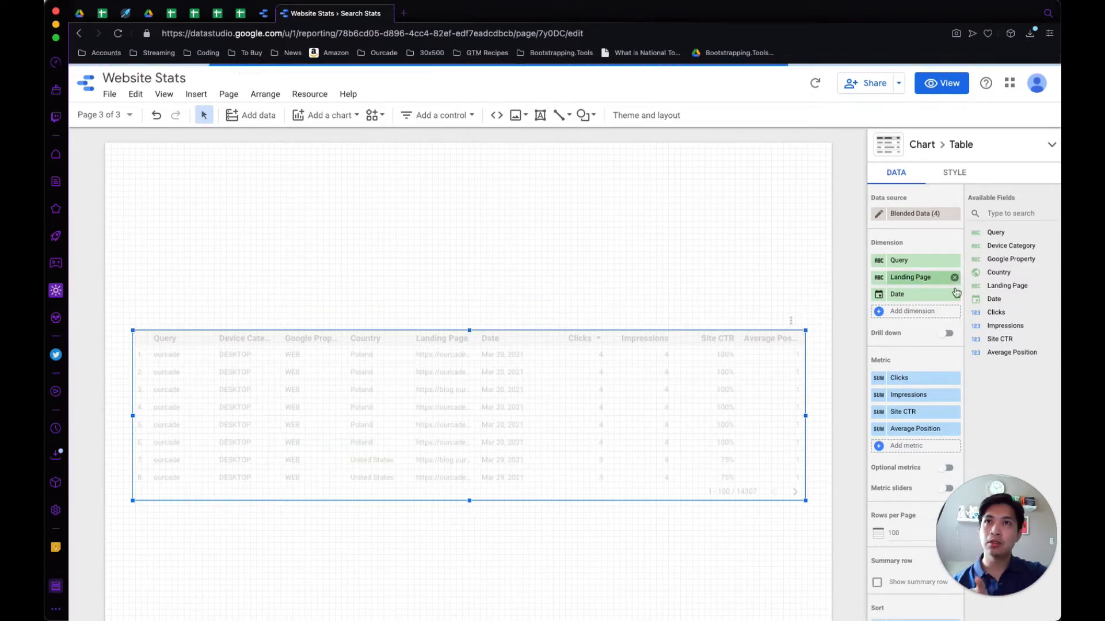
{"action": "left_click", "coordinate": [954, 294]}
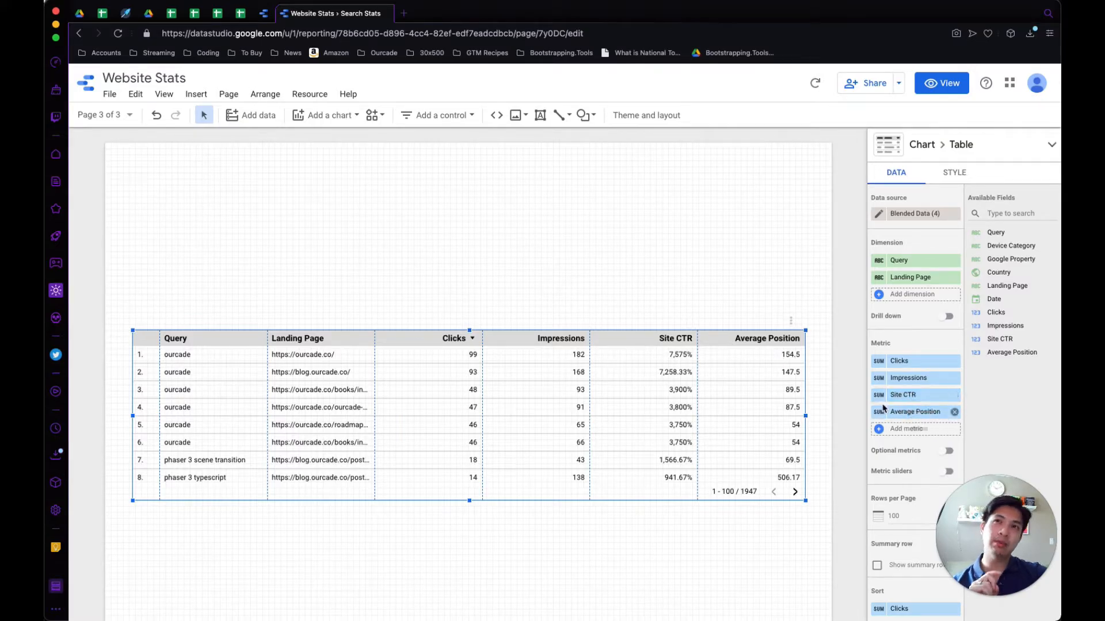
- Set the aggregation of the table's Site CTR and Average Position metrics to Average
{"action": "mouse_move", "coordinate": [879, 399]}
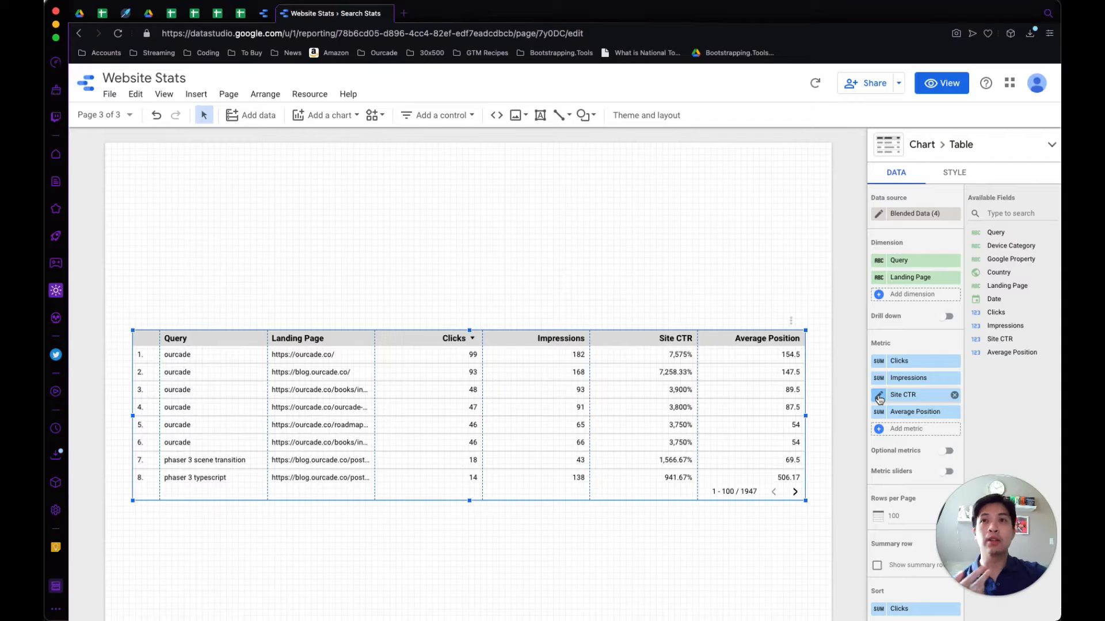
{"action": "left_click", "coordinate": [879, 397]}
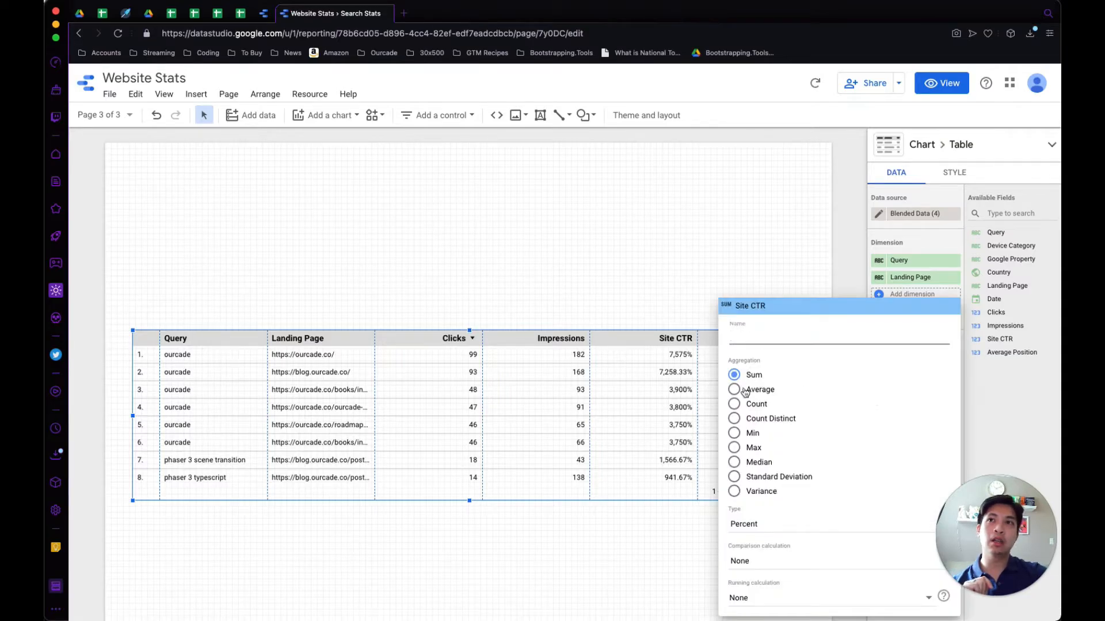
{"action": "left_click", "coordinate": [744, 392]}
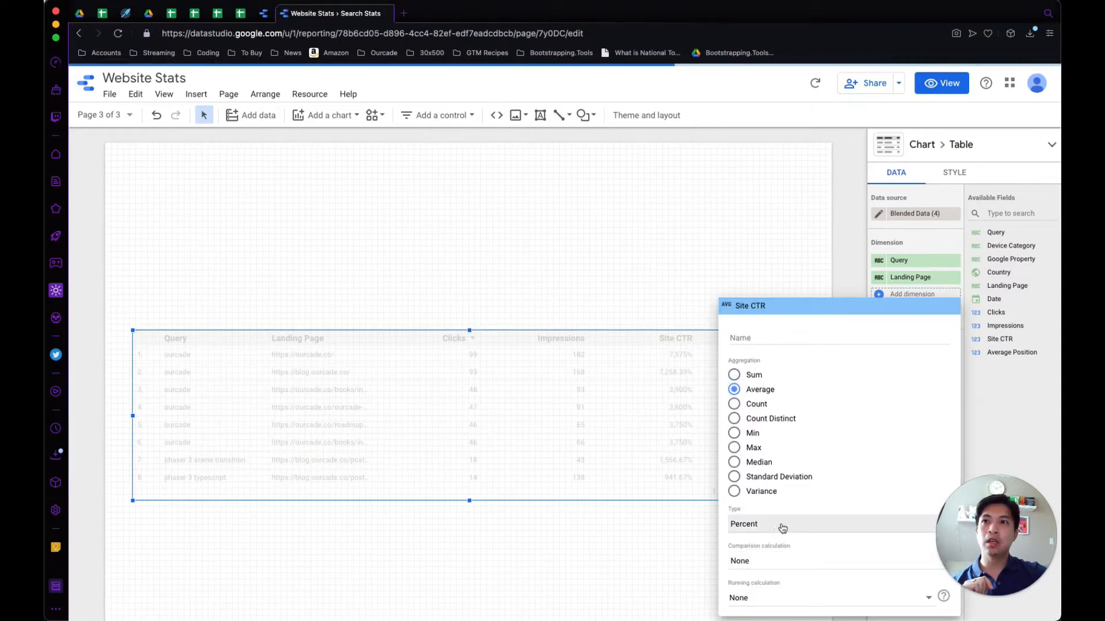
{"action": "left_click", "coordinate": [694, 541]}
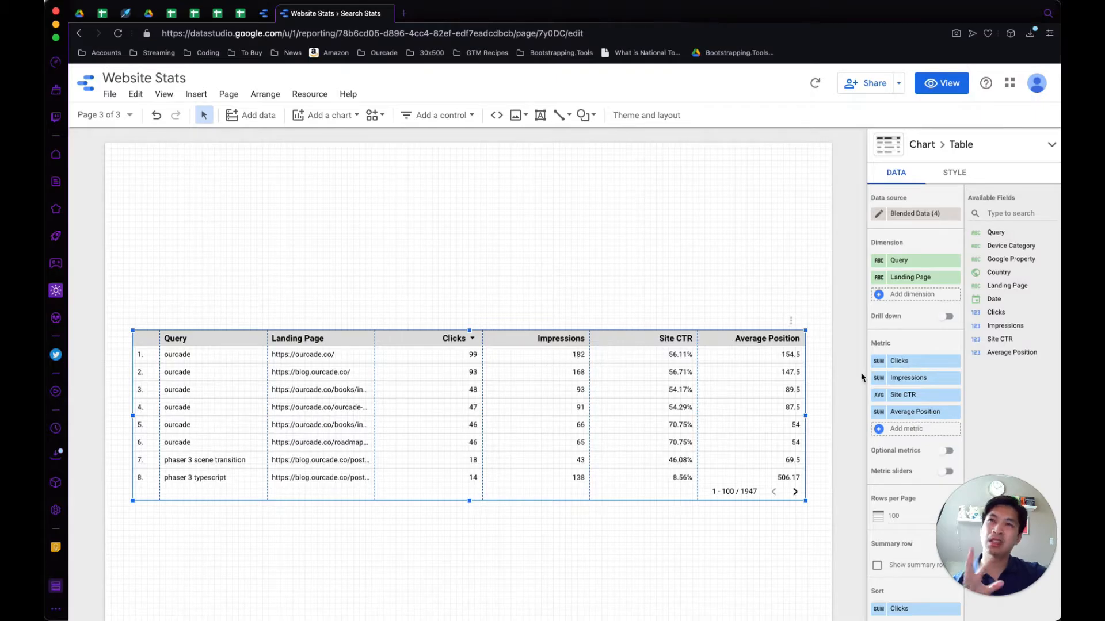
{"action": "left_click", "coordinate": [881, 414]}
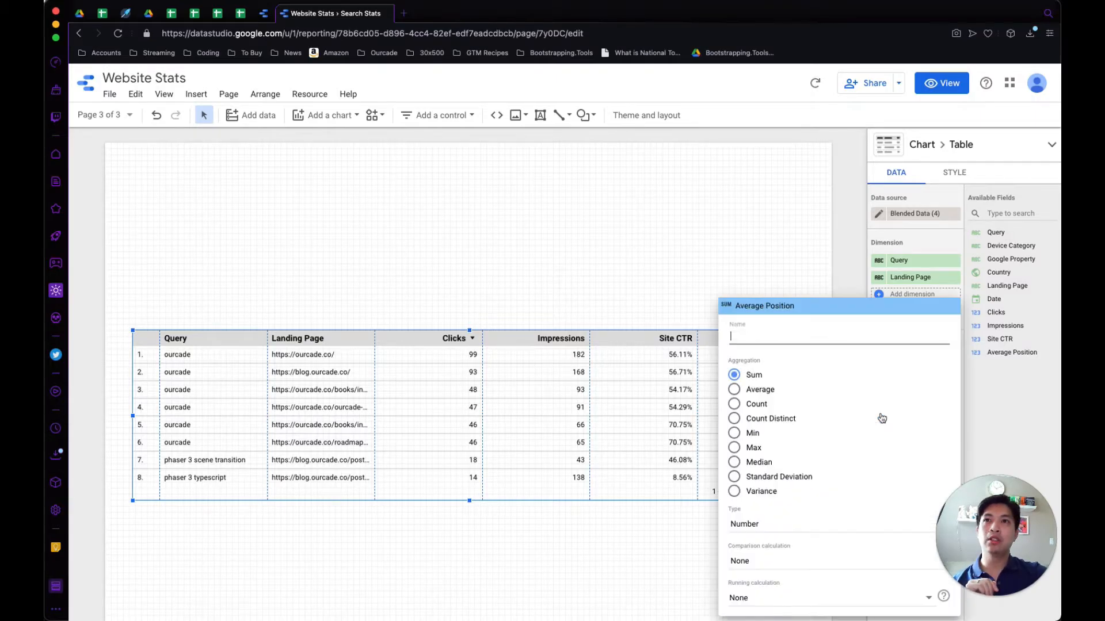
{"action": "left_click", "coordinate": [734, 390]}
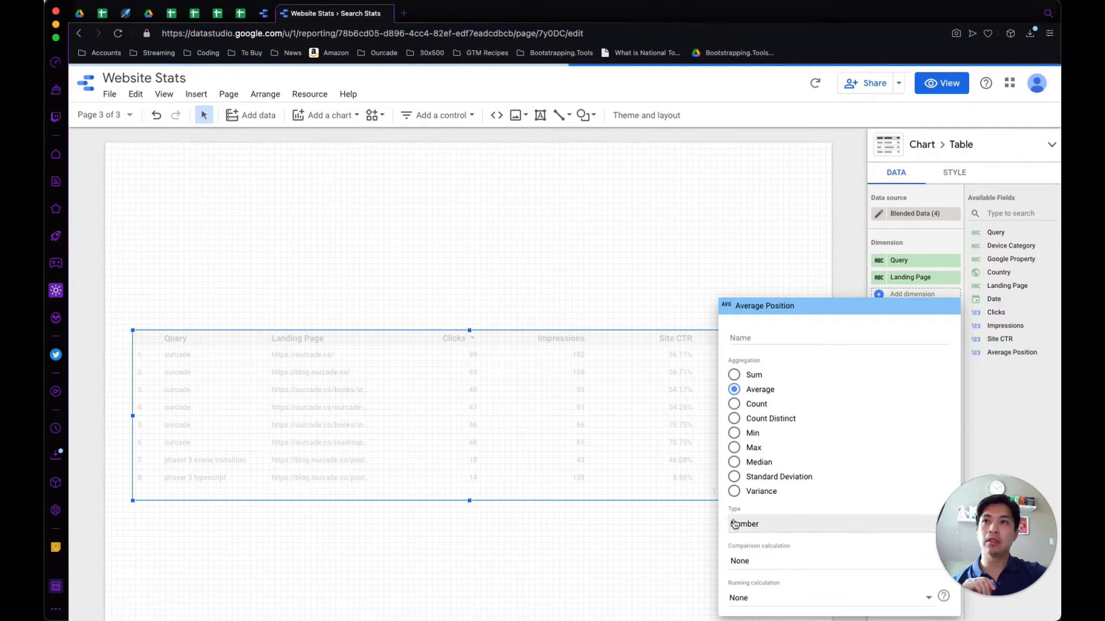
{"action": "left_click", "coordinate": [678, 530]}
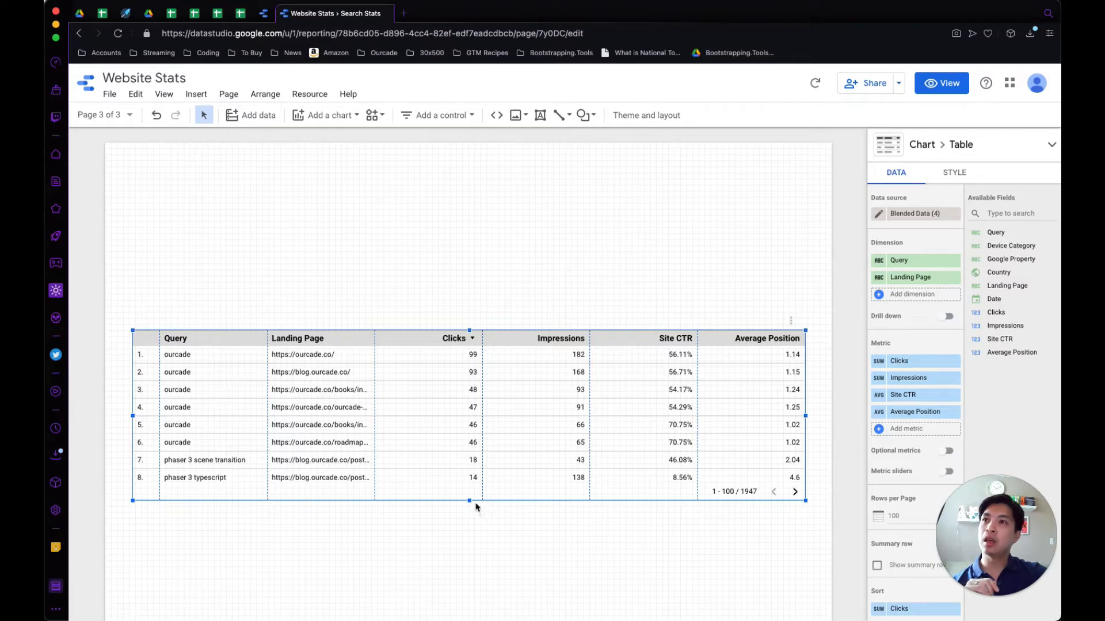
- Make the table taller, move it down against the page's left edge and stretch it to the full page width
{"action": "left_click_drag", "start_coordinate": [471, 501], "coordinate": [470, 584]}
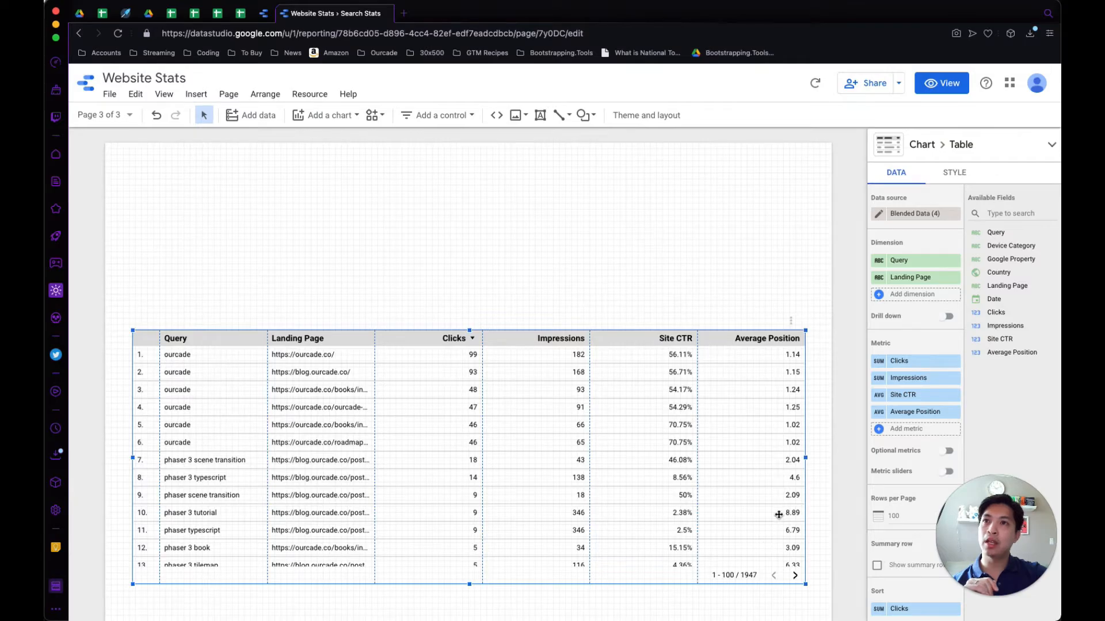
{"action": "left_click_drag", "start_coordinate": [476, 378], "coordinate": [448, 415]}
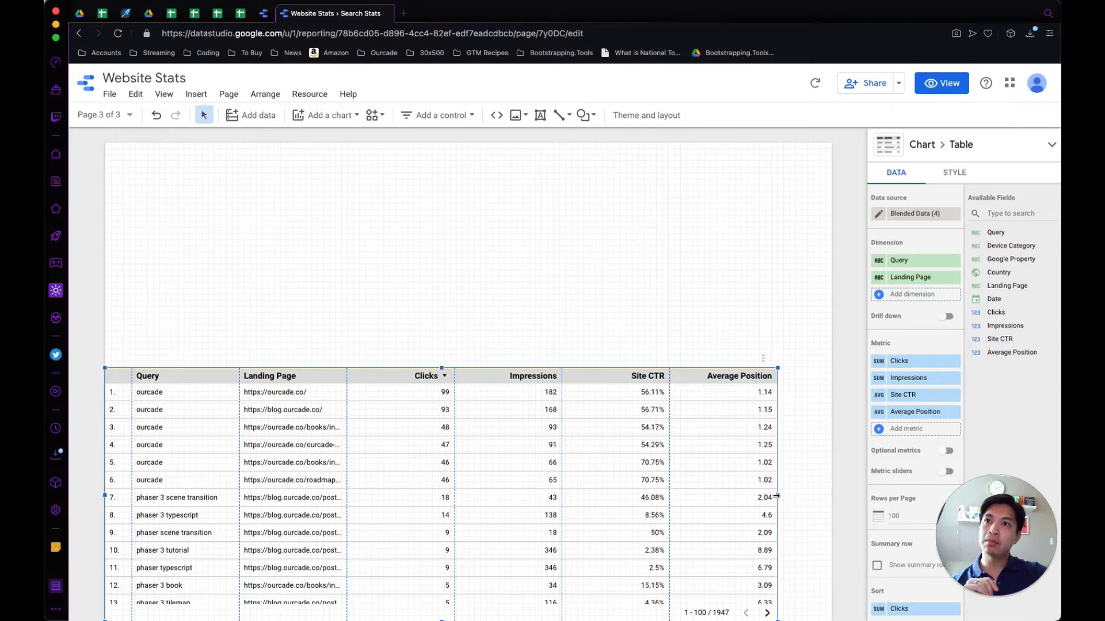
{"action": "left_click_drag", "start_coordinate": [777, 495], "coordinate": [832, 496]}
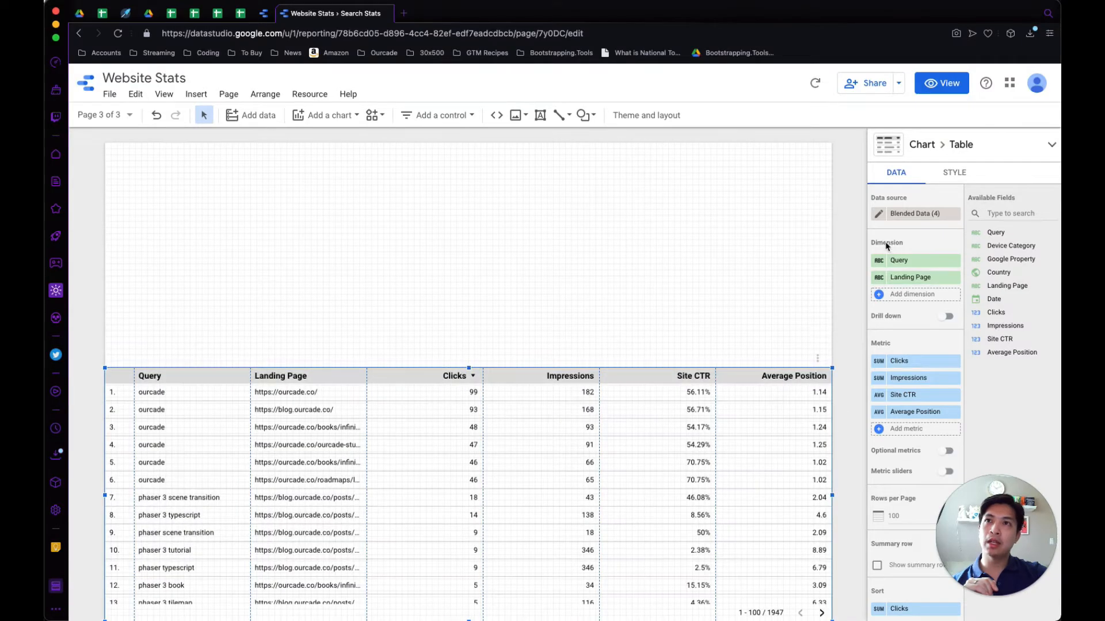
- Review the join keys, dimensions and metrics of the table's blended data source
{"action": "left_click", "coordinate": [878, 214]}
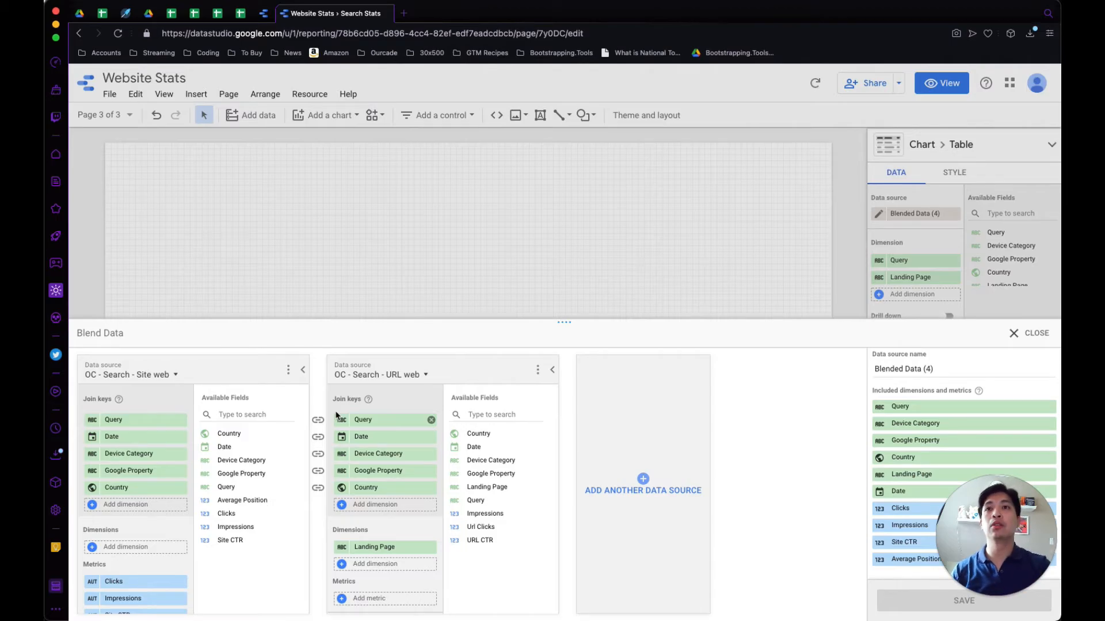
{"action": "left_click", "coordinate": [1013, 334]}
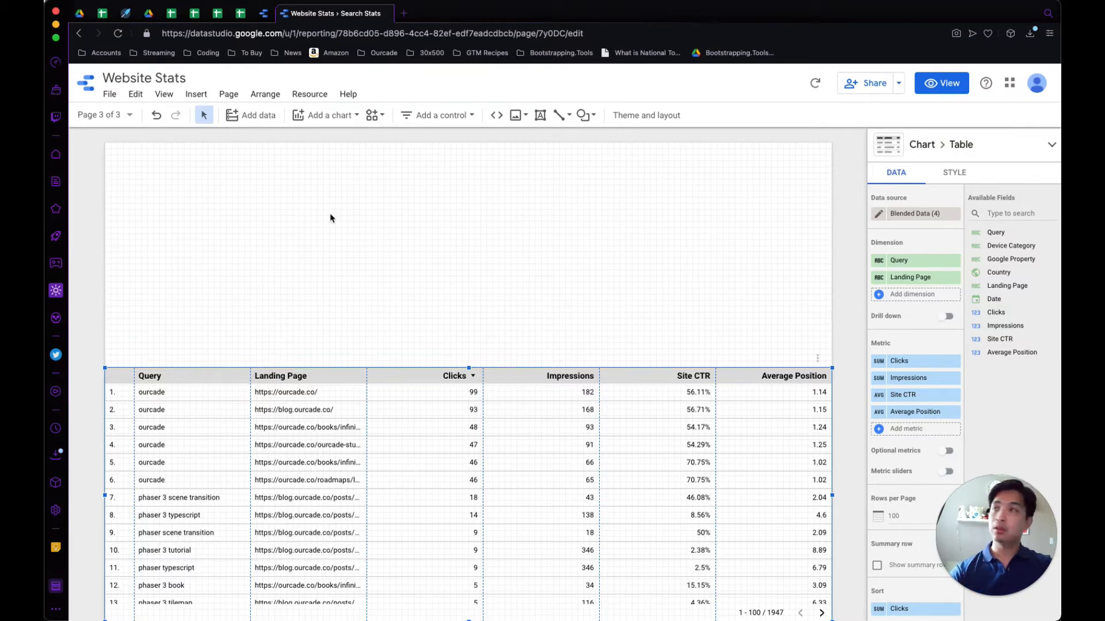
- Insert a time series chart at the upper-left corner of the page, above the table
{"action": "left_click", "coordinate": [336, 115]}
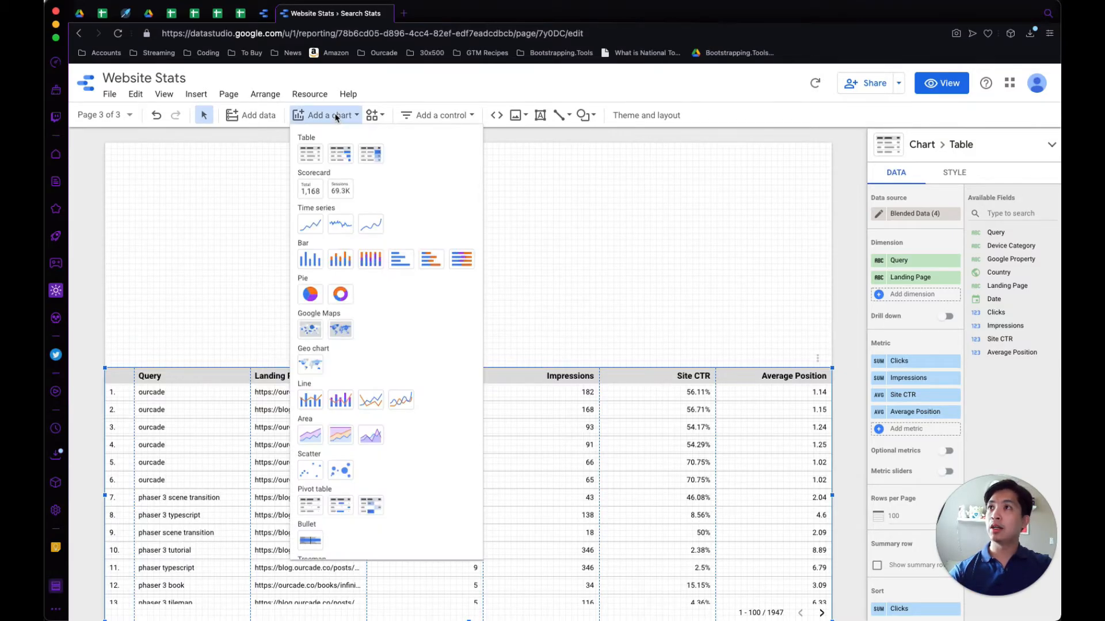
{"action": "left_click", "coordinate": [310, 224]}
{"action": "left_click", "coordinate": [105, 146]}
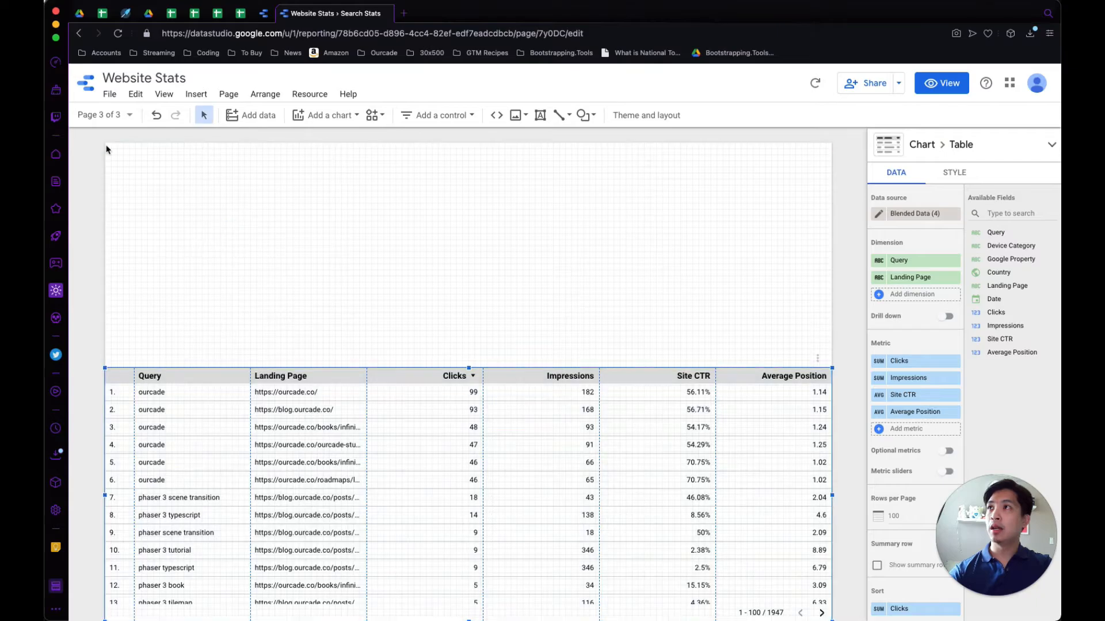
- Enlarge the time series chart to about two-thirds of the page width, down to the table, and add Impressions as a second metric
{"action": "left_click_drag", "start_coordinate": [338, 315], "coordinate": [577, 369]}
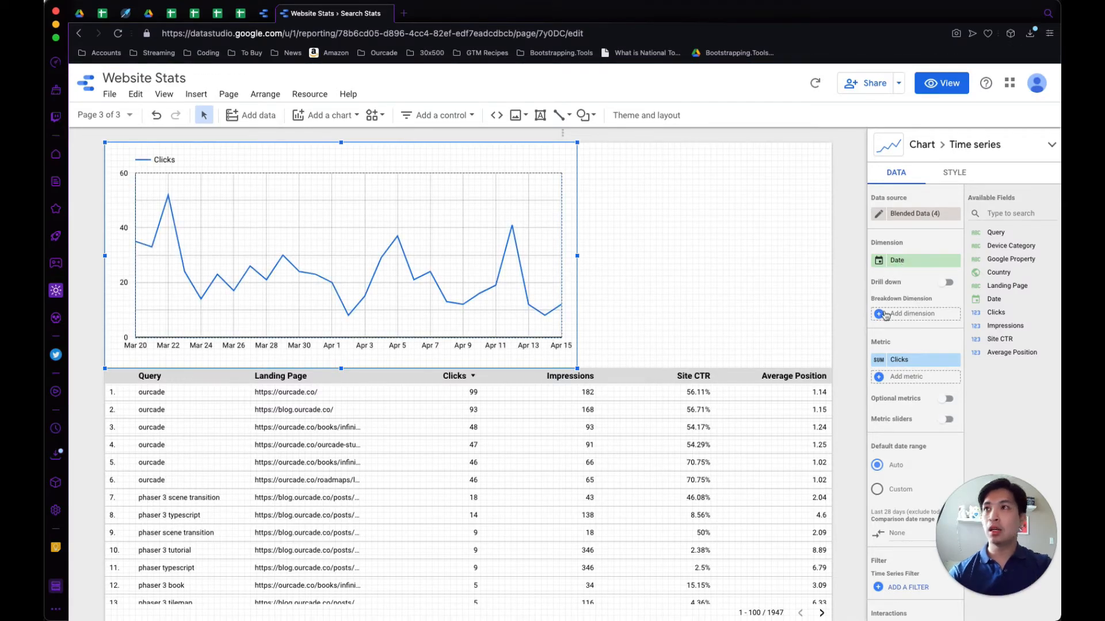
{"action": "left_click", "coordinate": [902, 378]}
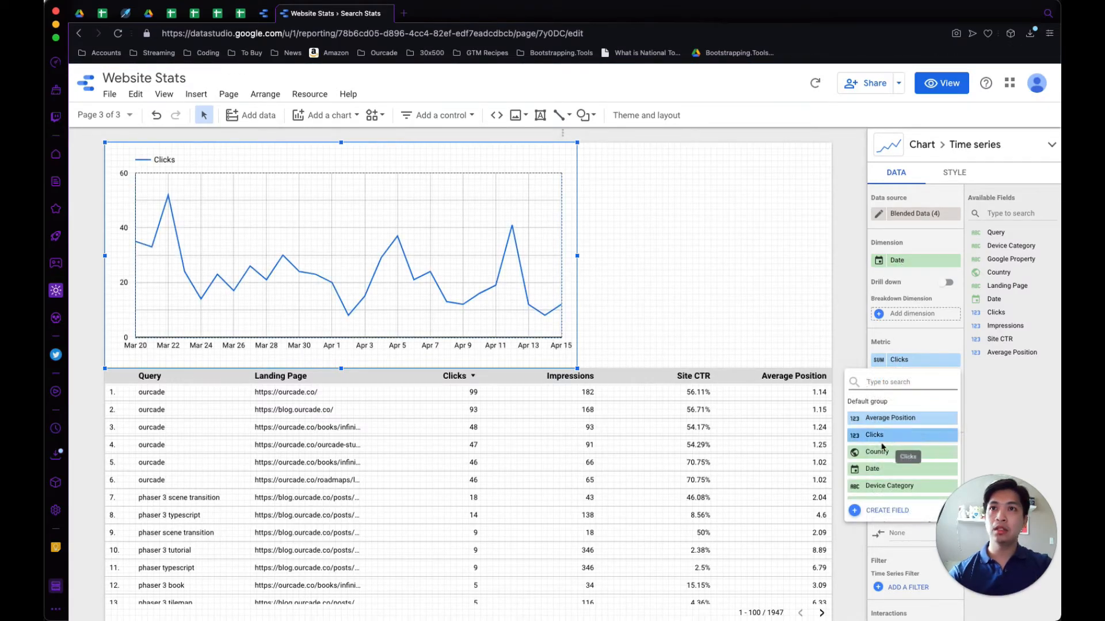
{"action": "scroll", "coordinate": [908, 443], "scroll_direction": "down", "scroll_amount": 2}
{"action": "left_click", "coordinate": [907, 443]}
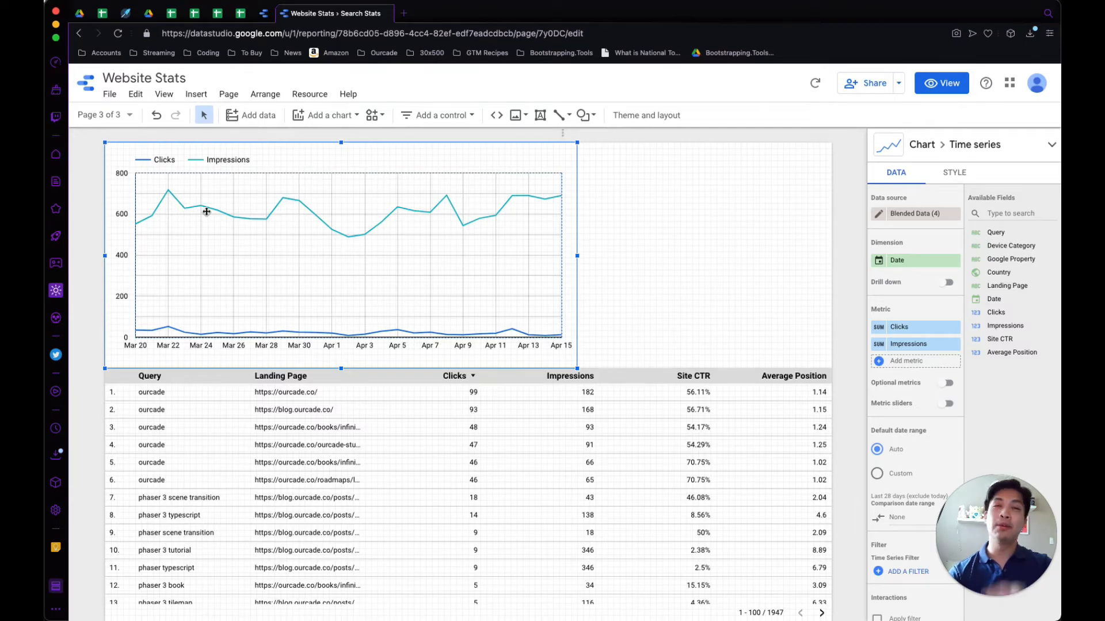
{"action": "left_click", "coordinate": [681, 223]}
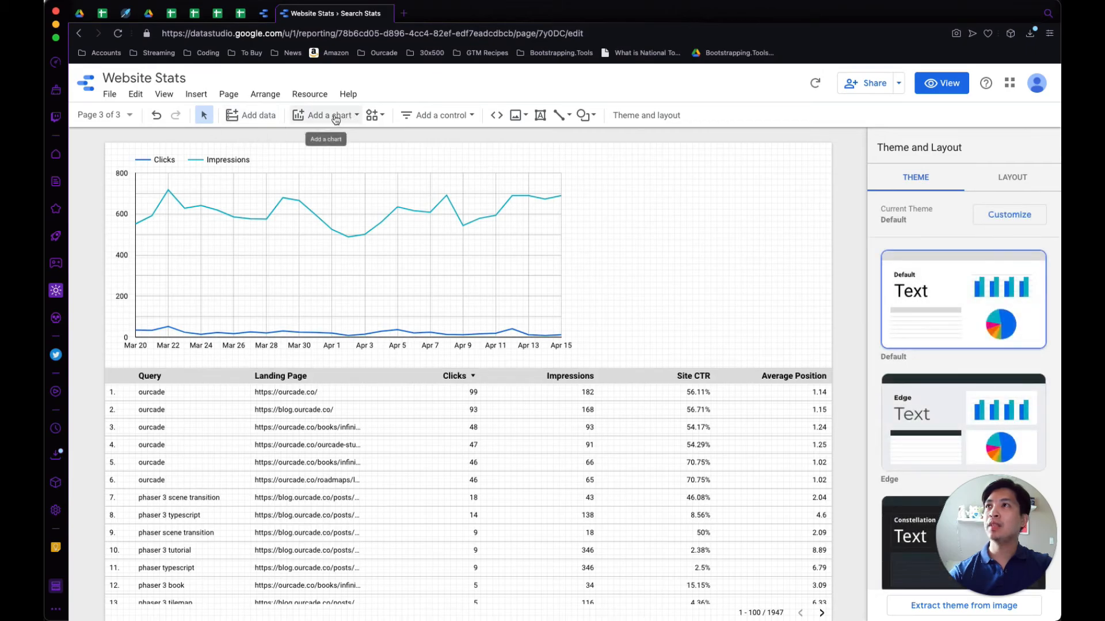
- Insert a Clicks scorecard against the time series chart's upper-right corner
{"action": "left_click", "coordinate": [336, 118]}
{"action": "left_click", "coordinate": [310, 188]}
{"action": "left_click", "coordinate": [598, 168]}
{"action": "left_click_drag", "start_coordinate": [598, 168], "coordinate": [574, 143]}
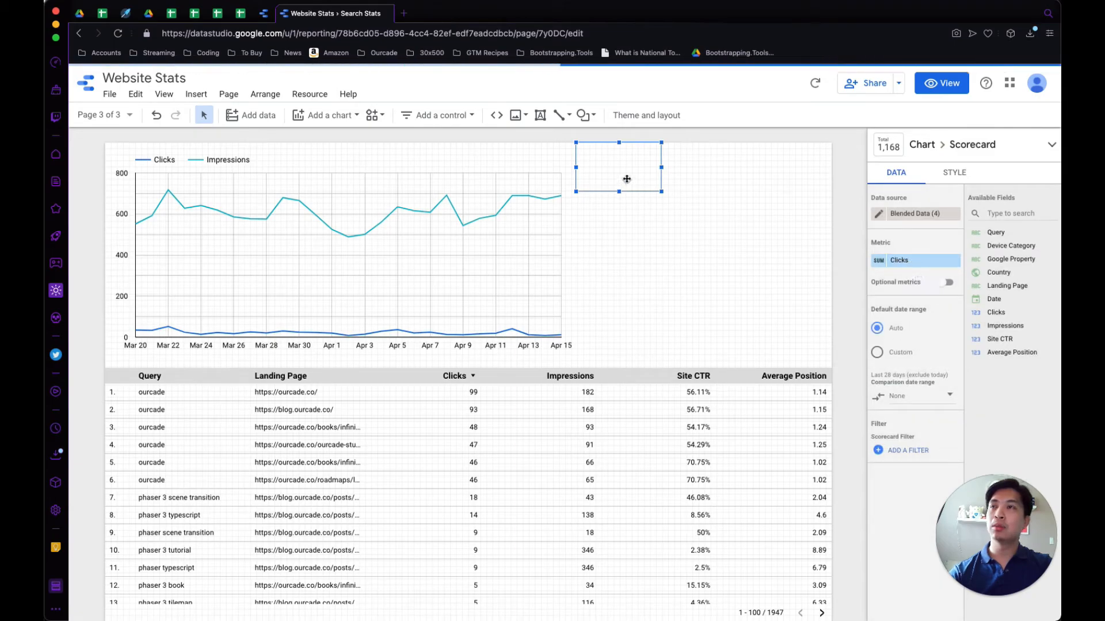
- Duplicate the Clicks scorecard directly below itself and change the copy's metric to Impressions
{"action": "left_click_drag", "start_coordinate": [621, 164], "coordinate": [607, 216]}
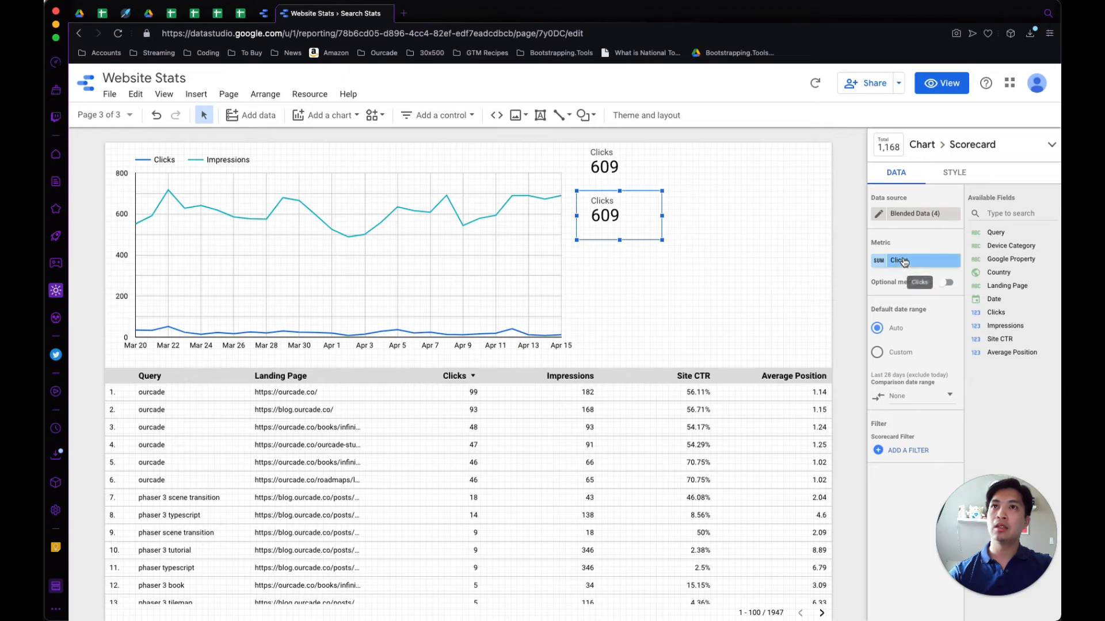
{"action": "left_click", "coordinate": [906, 260]}
{"action": "scroll", "coordinate": [897, 340], "scroll_direction": "down", "scroll_amount": 2}
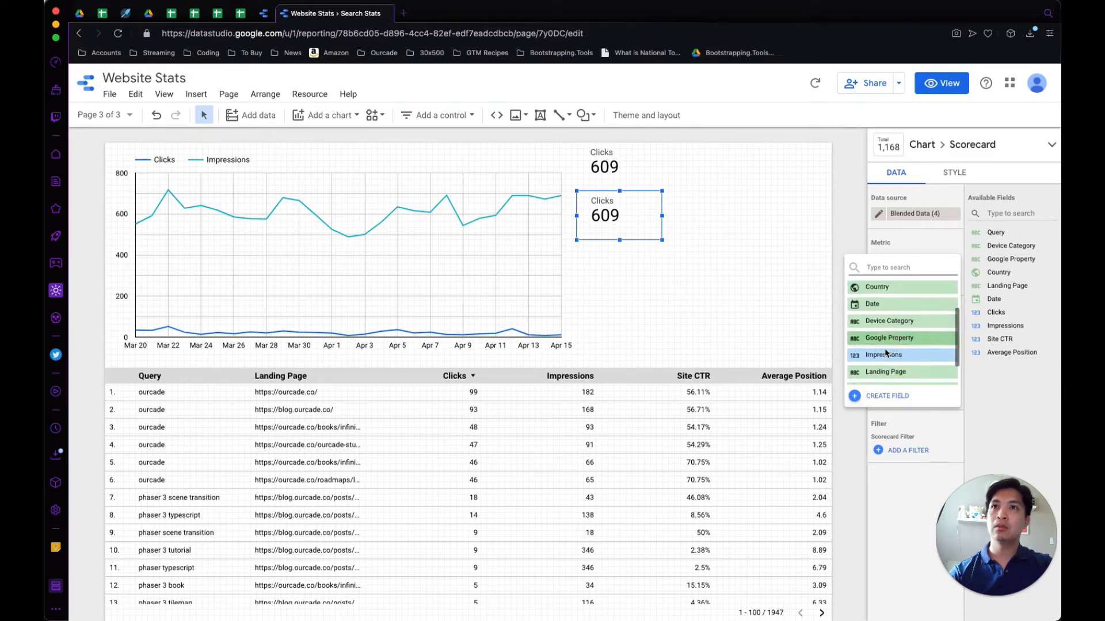
{"action": "left_click", "coordinate": [885, 349]}
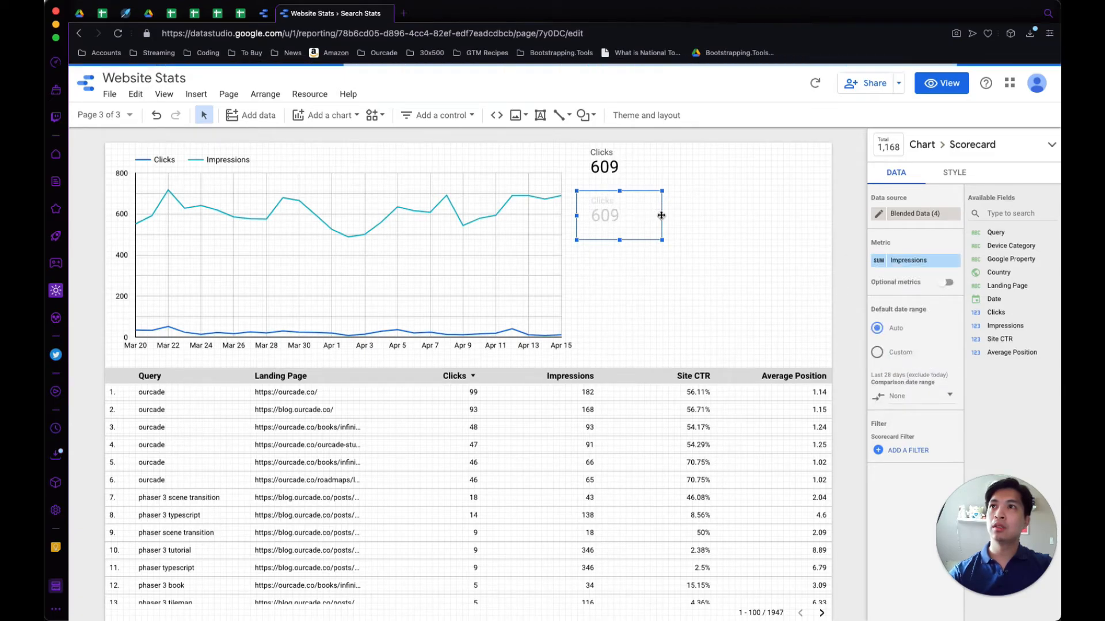
- Duplicate the Impressions scorecard directly below itself and set the copy's metric to Average Position with Average aggregation
{"action": "left_click_drag", "start_coordinate": [613, 210], "coordinate": [616, 263]}
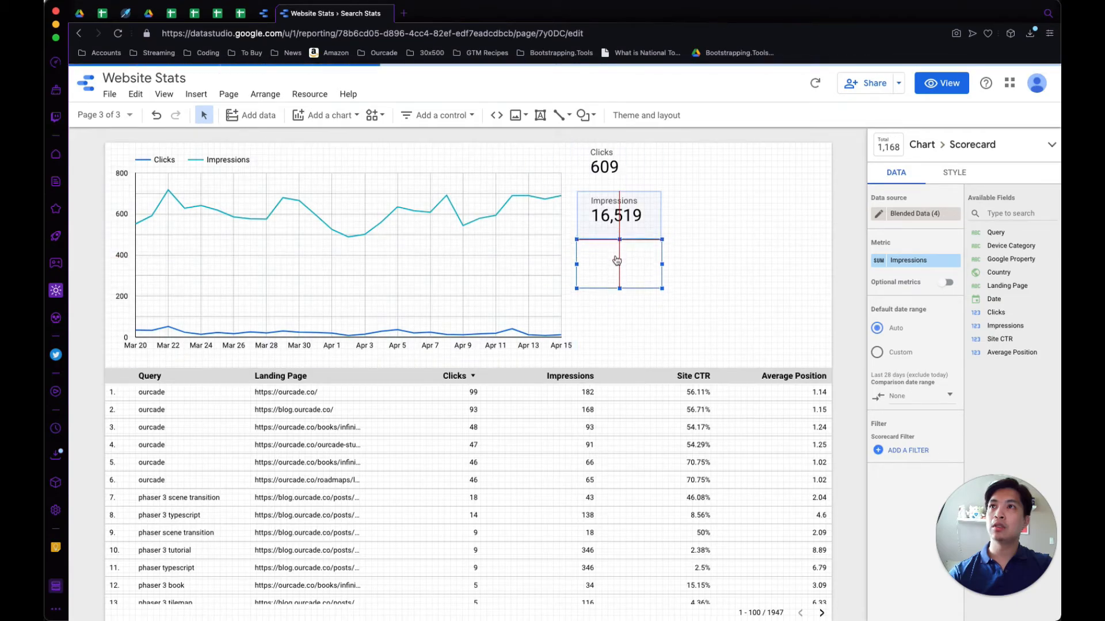
{"action": "left_click", "coordinate": [915, 260]}
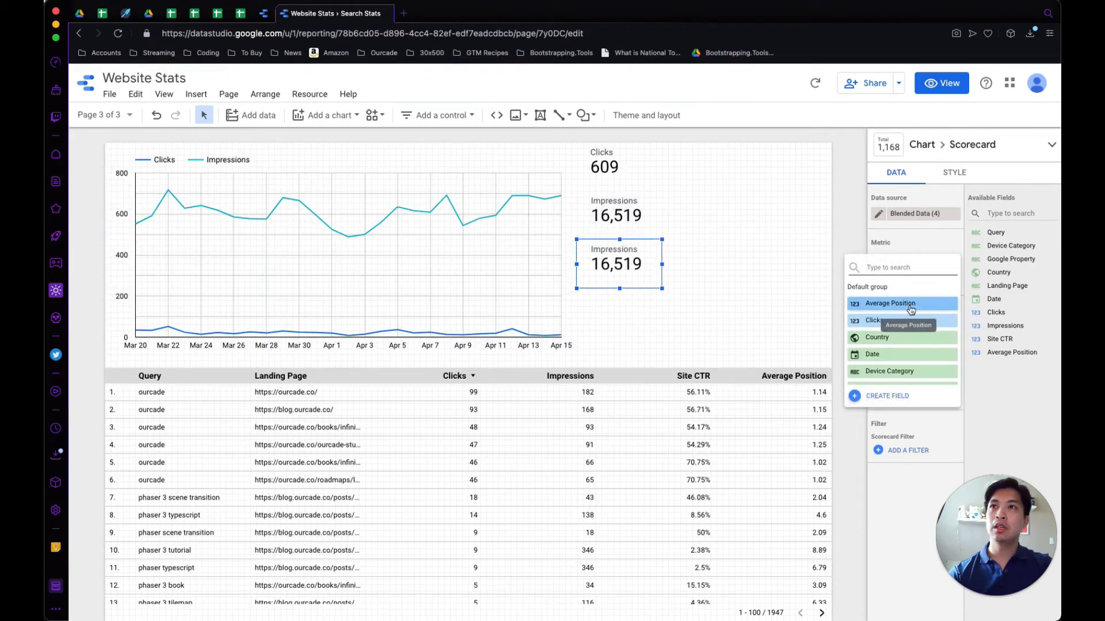
{"action": "left_click", "coordinate": [906, 304]}
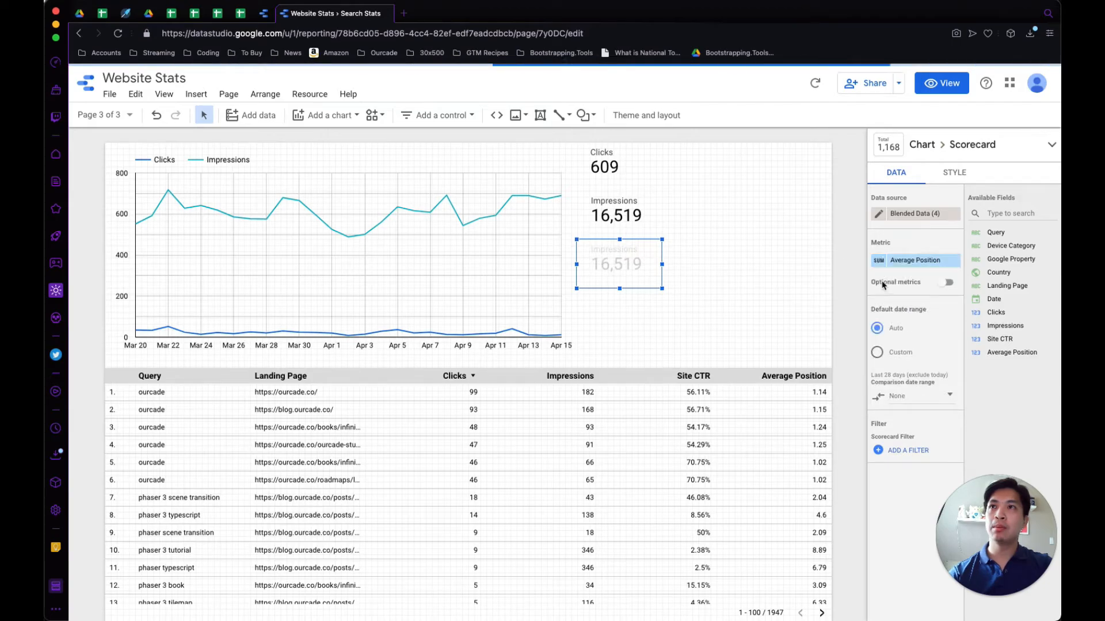
{"action": "left_click", "coordinate": [877, 265]}
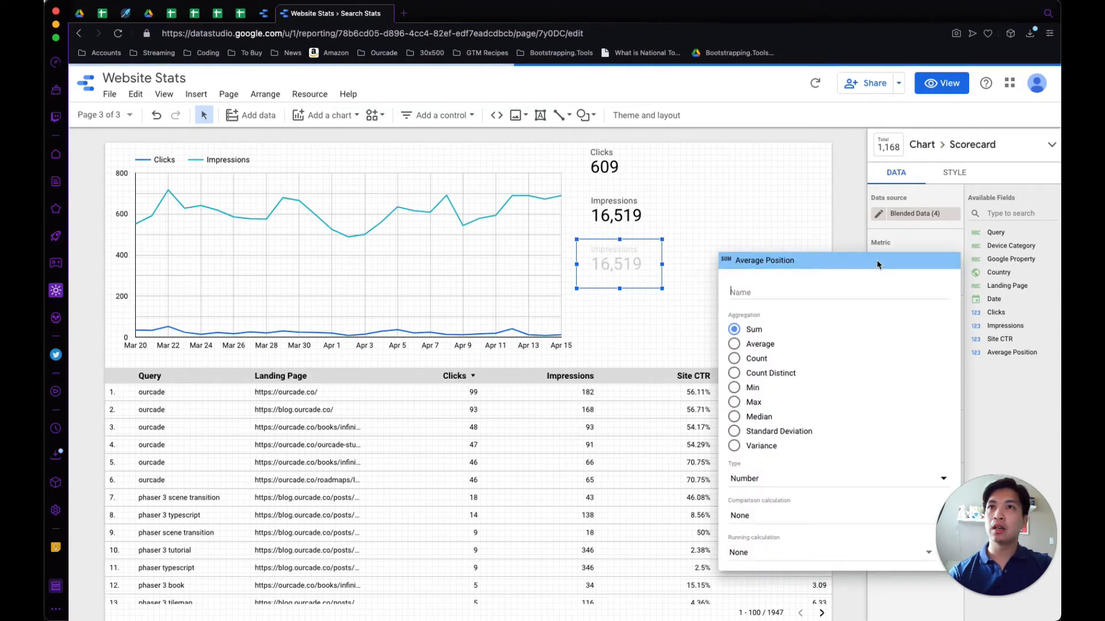
{"action": "left_click", "coordinate": [753, 344]}
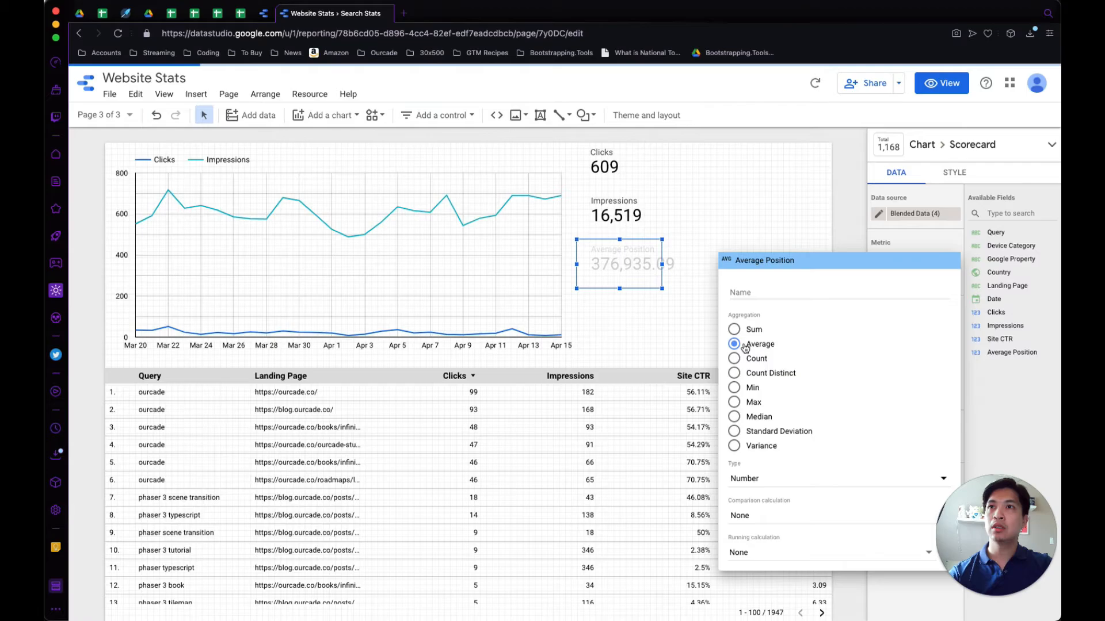
{"action": "left_click", "coordinate": [849, 228]}
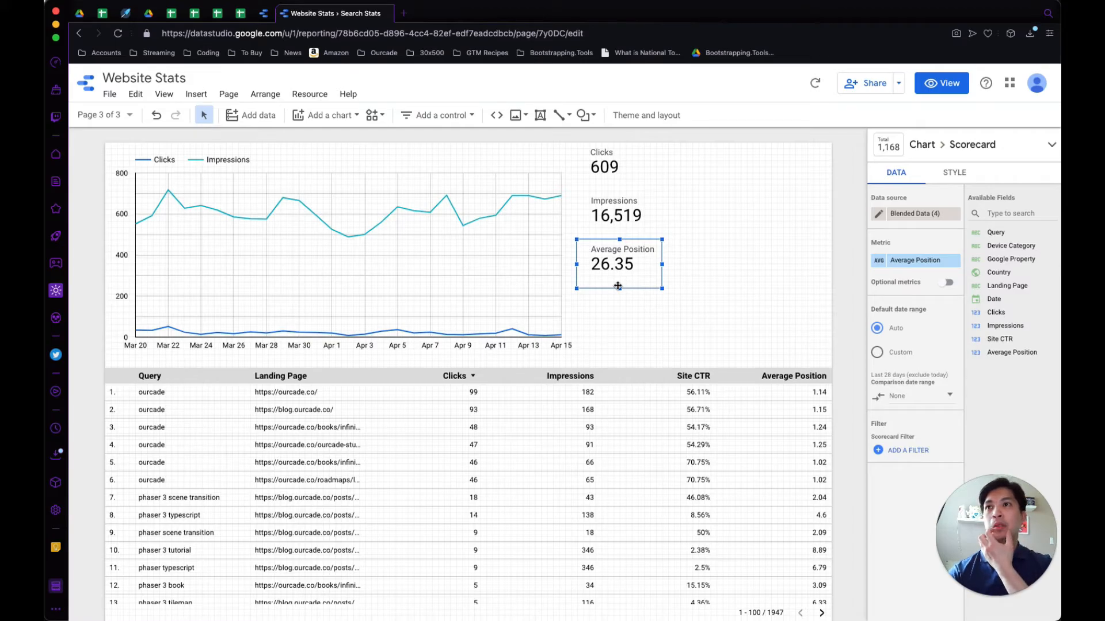
{"action": "left_click", "coordinate": [639, 291]}
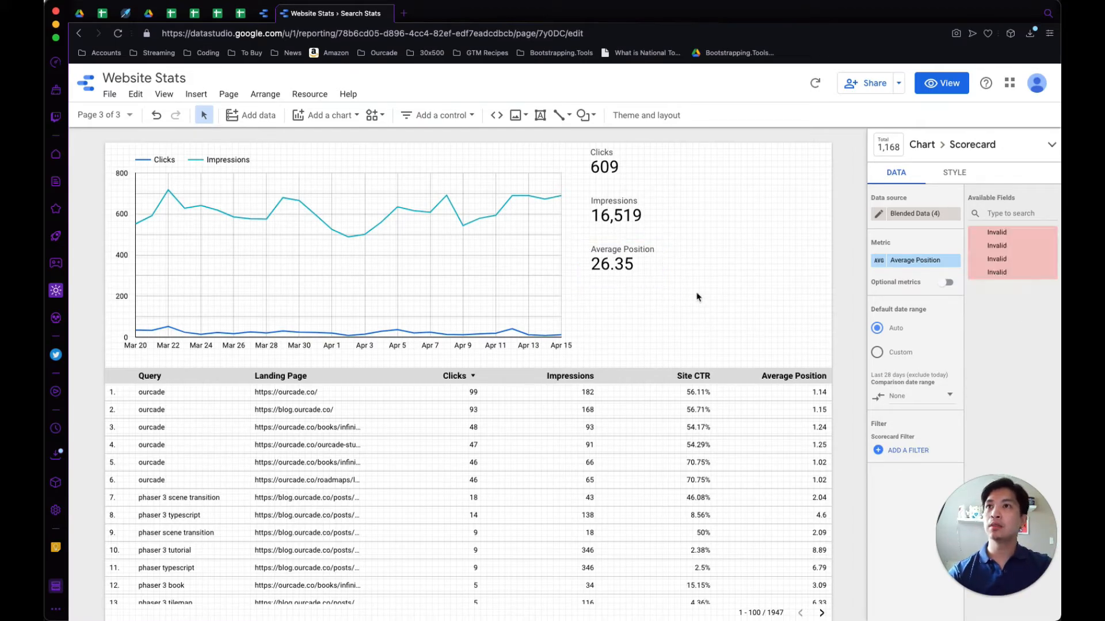
{"action": "left_click", "coordinate": [646, 261]}
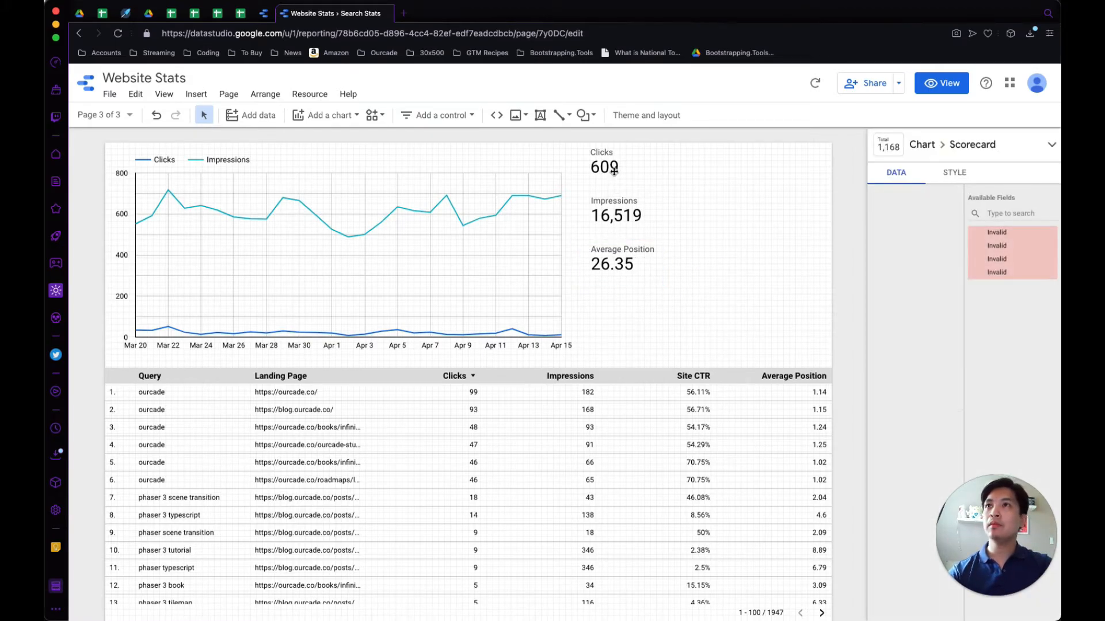
- Stretch the three scorecards together so they fill the height down to the table's upper edge and become slightly wider
{"action": "left_click", "coordinate": [614, 171]}
{"action": "left_click", "coordinate": [616, 219], "text": "shift"}
{"action": "left_click", "coordinate": [618, 263], "text": "shift"}
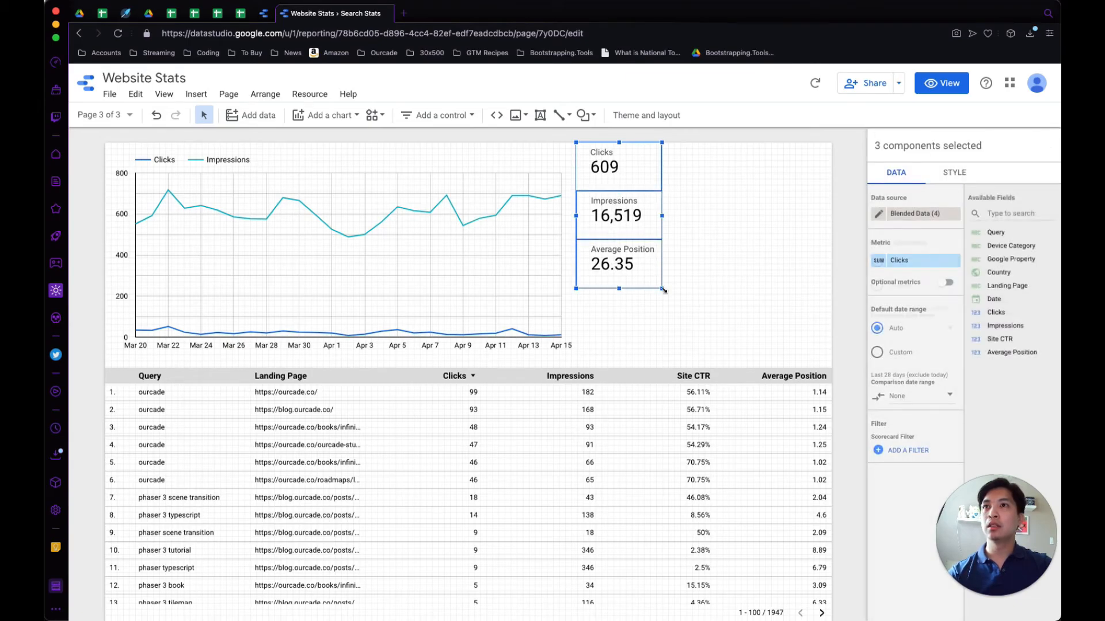
{"action": "left_click_drag", "start_coordinate": [664, 290], "coordinate": [670, 369]}
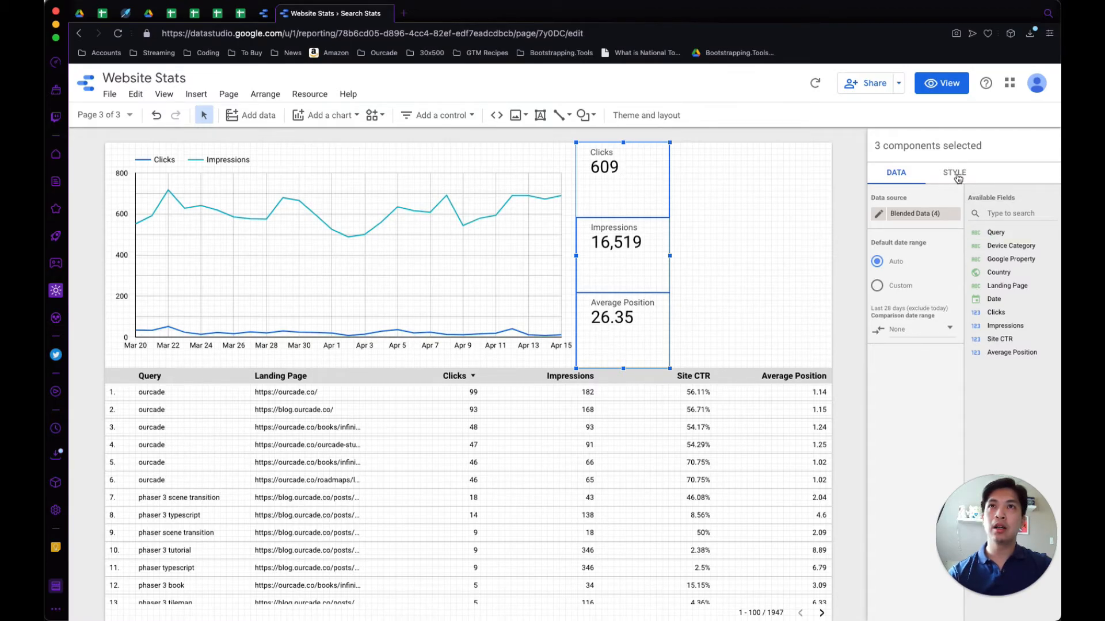
- Set the label font size of the three scorecards to 48px and widen them to fit the Average Position label
{"action": "left_click", "coordinate": [957, 179]}
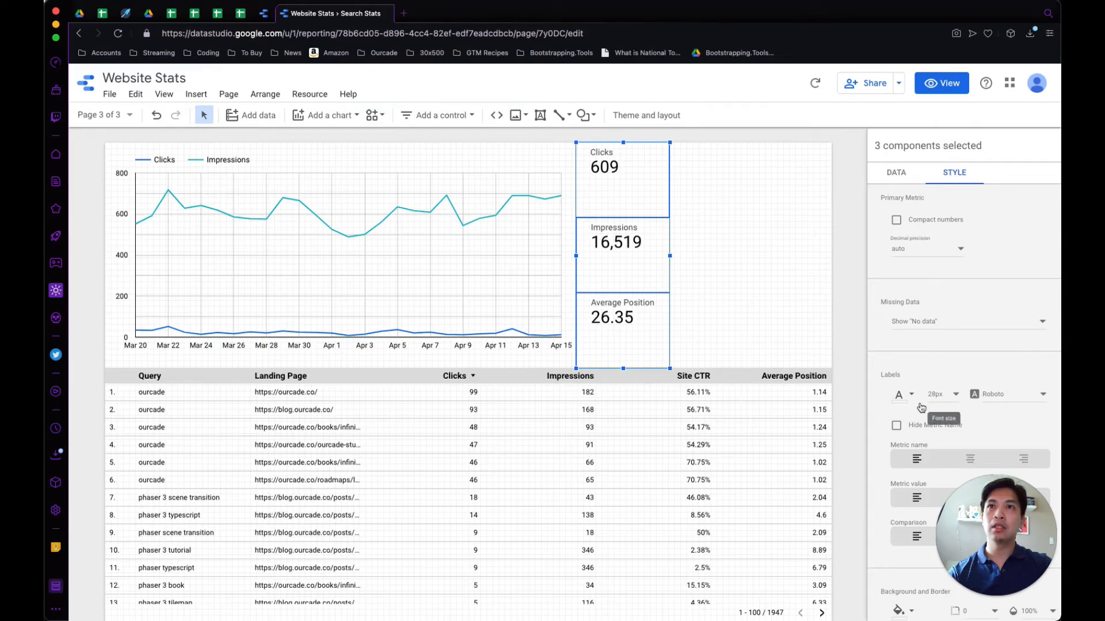
{"action": "left_click", "coordinate": [956, 400]}
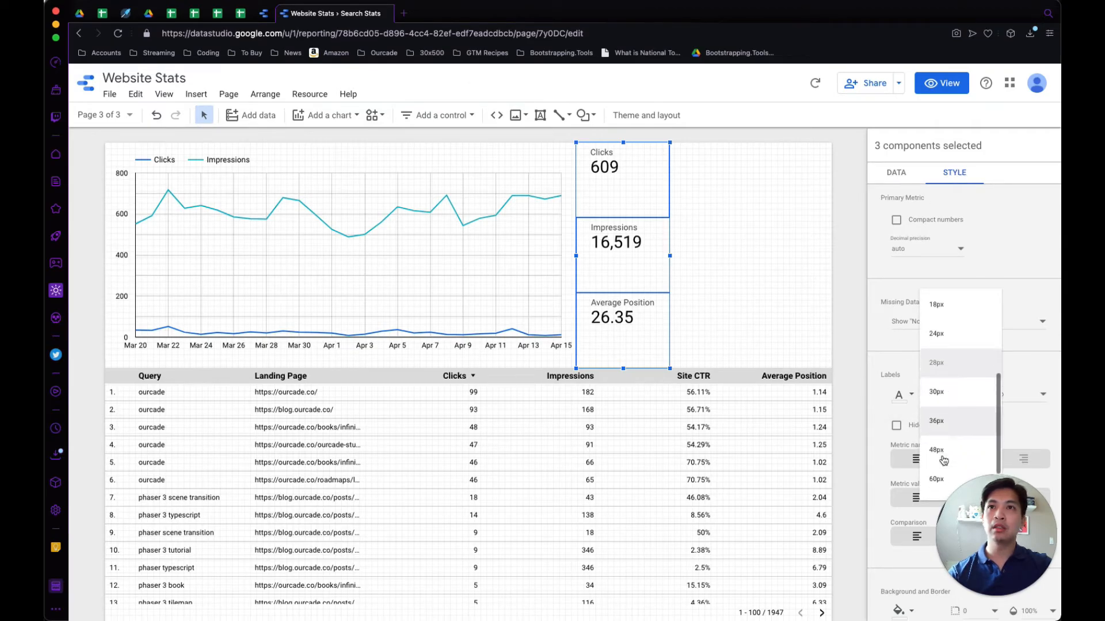
{"action": "left_click", "coordinate": [947, 437]}
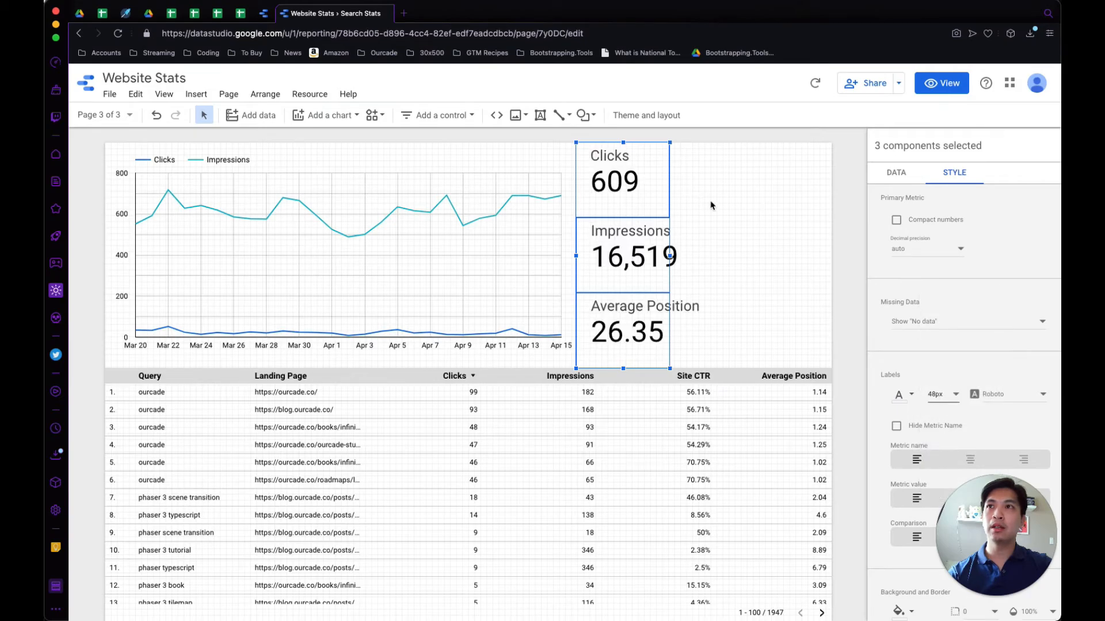
{"action": "left_click_drag", "start_coordinate": [670, 257], "coordinate": [704, 265]}
{"action": "left_click", "coordinate": [779, 271]}
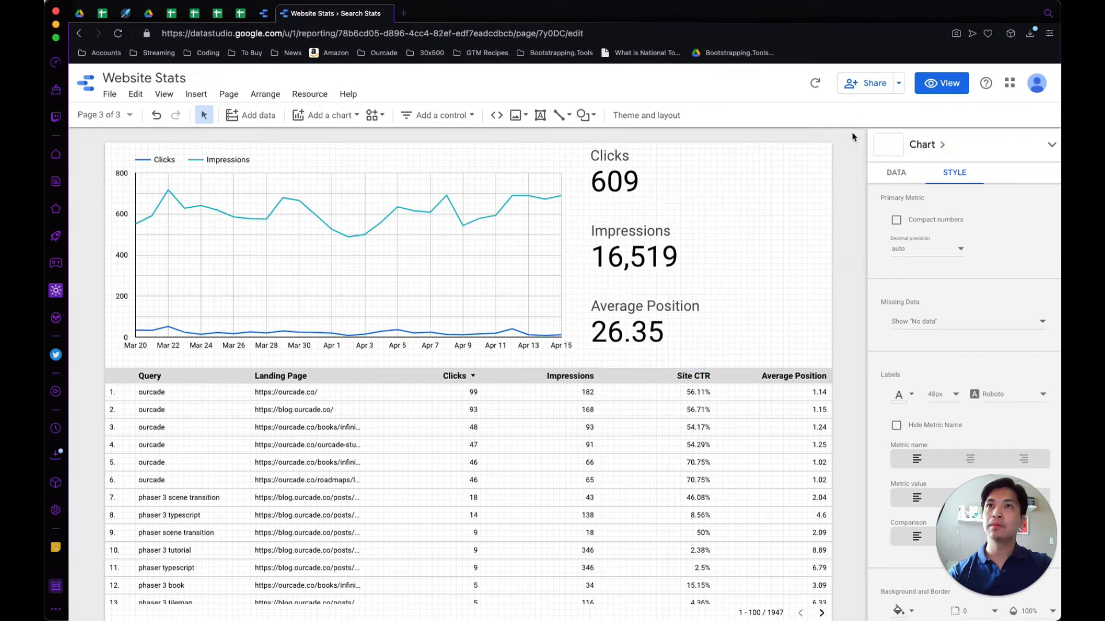
- View the finished report and try sorting the query table by Impressions and back by Clicks
{"action": "left_click", "coordinate": [945, 87]}
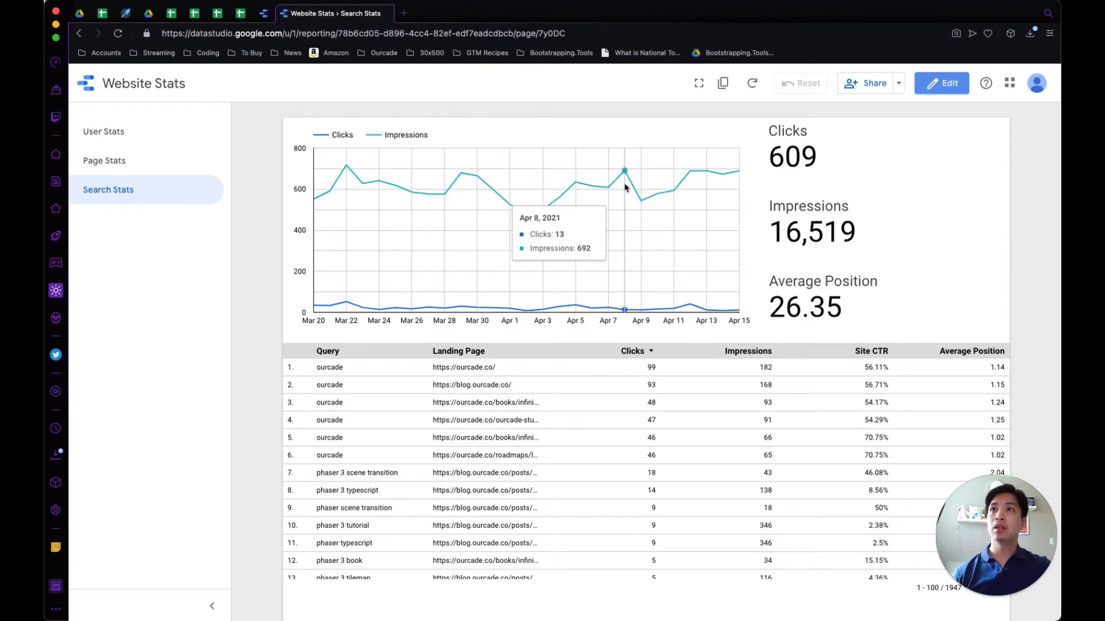
{"action": "scroll", "coordinate": [611, 479], "scroll_direction": "down", "scroll_amount": 15}
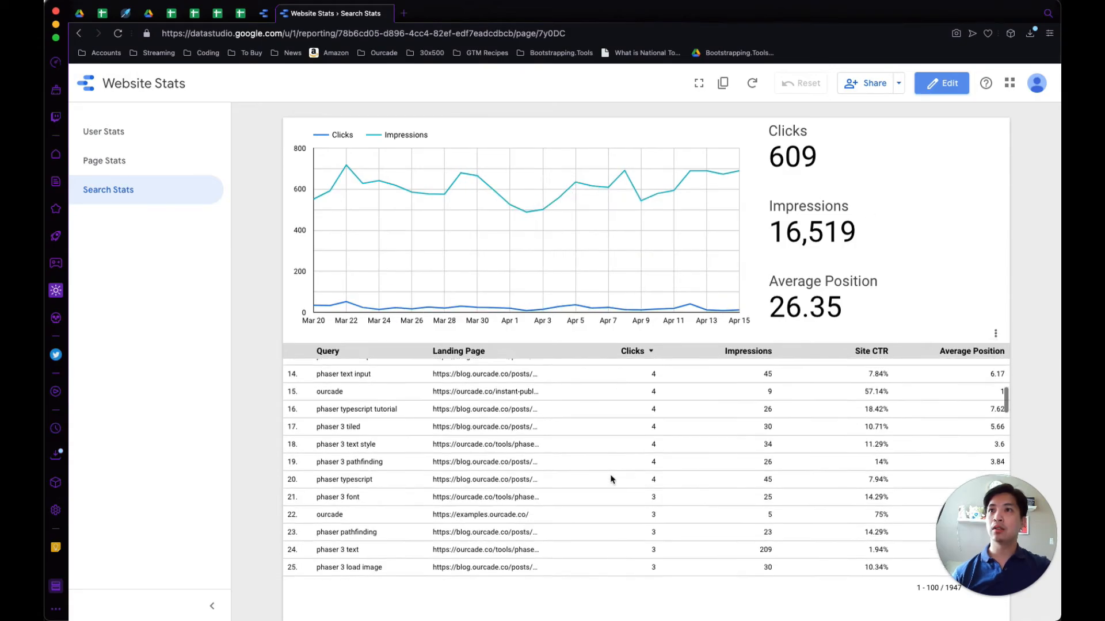
{"action": "scroll", "coordinate": [611, 478], "scroll_direction": "up", "scroll_amount": 8}
{"action": "left_click", "coordinate": [749, 351]}
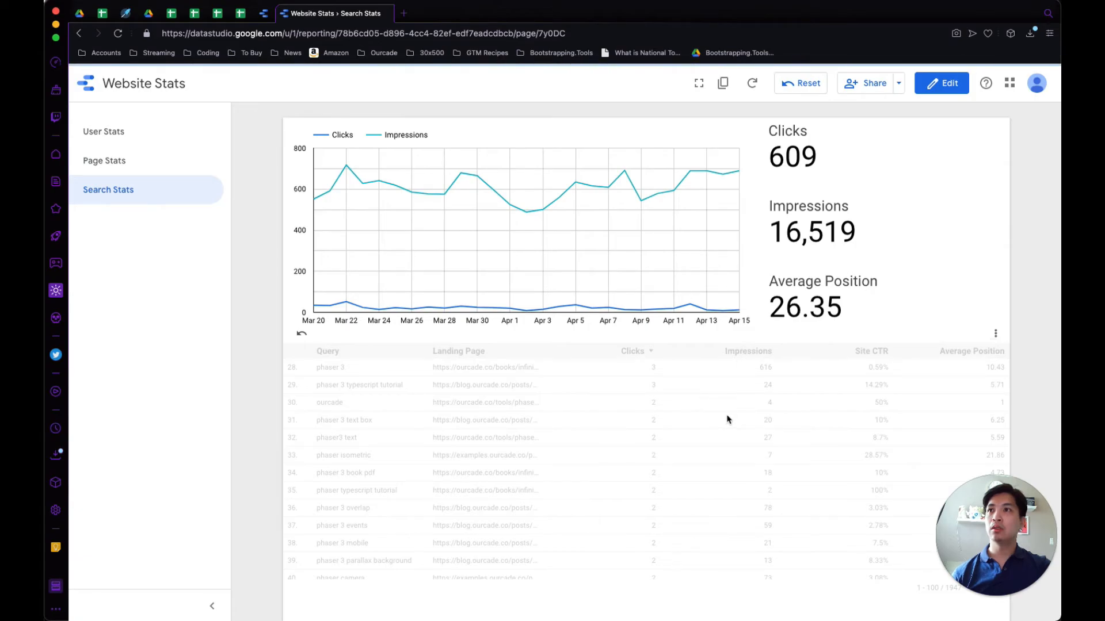
{"action": "scroll", "coordinate": [750, 415], "scroll_direction": "up", "scroll_amount": 8}
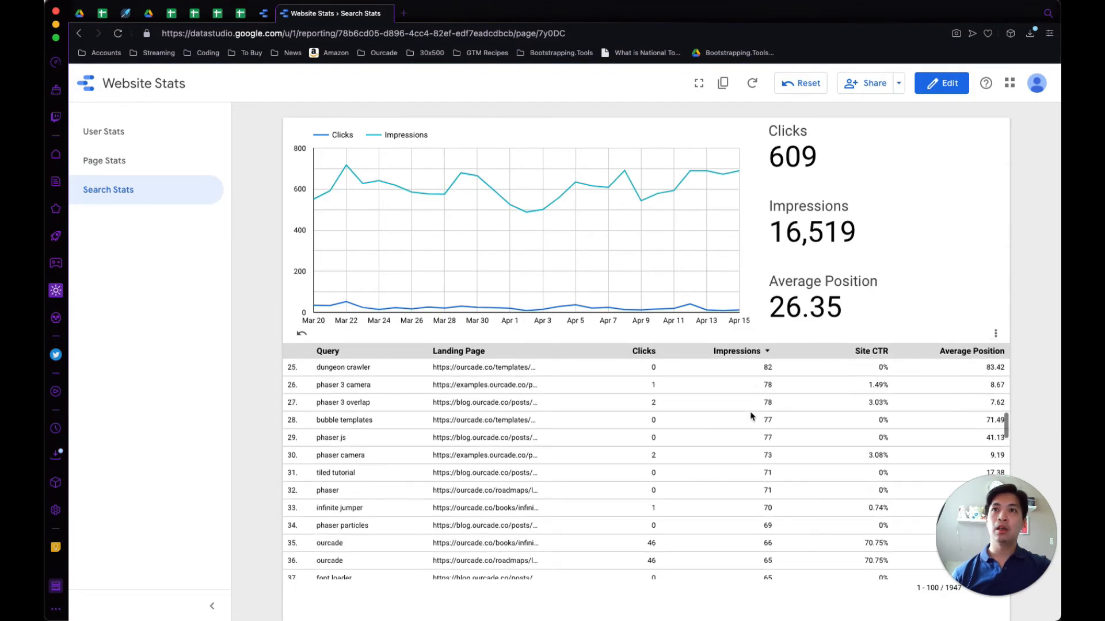
{"action": "left_click", "coordinate": [648, 352]}
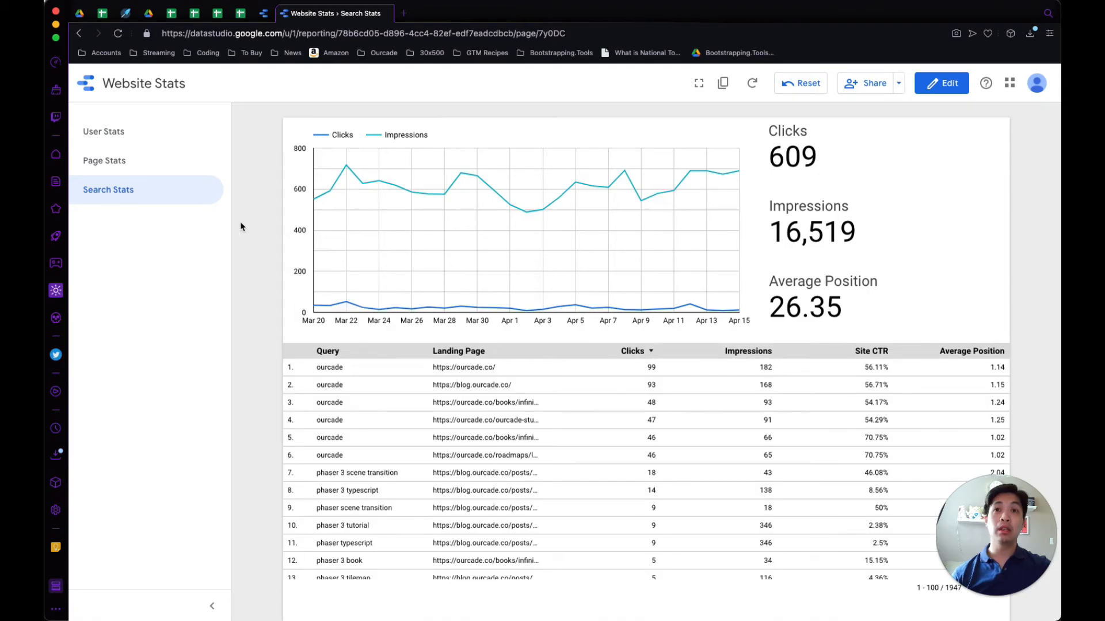
- Review the User Stats and Page Stats pages, and return to Search Stats to read through the query table
{"action": "left_click", "coordinate": [127, 132]}
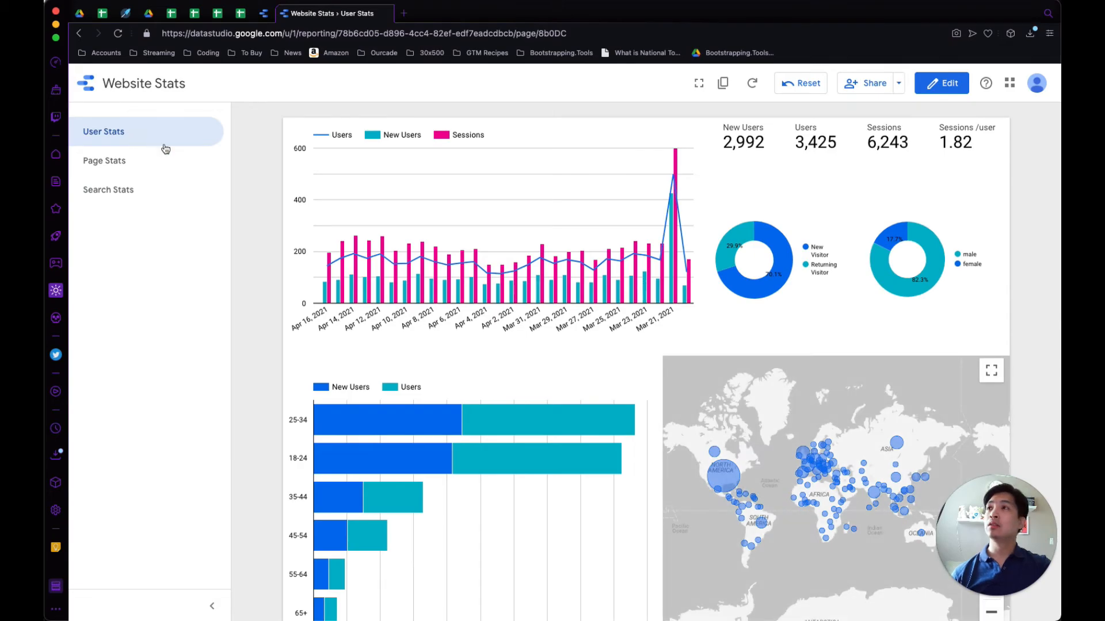
{"action": "left_click", "coordinate": [168, 167]}
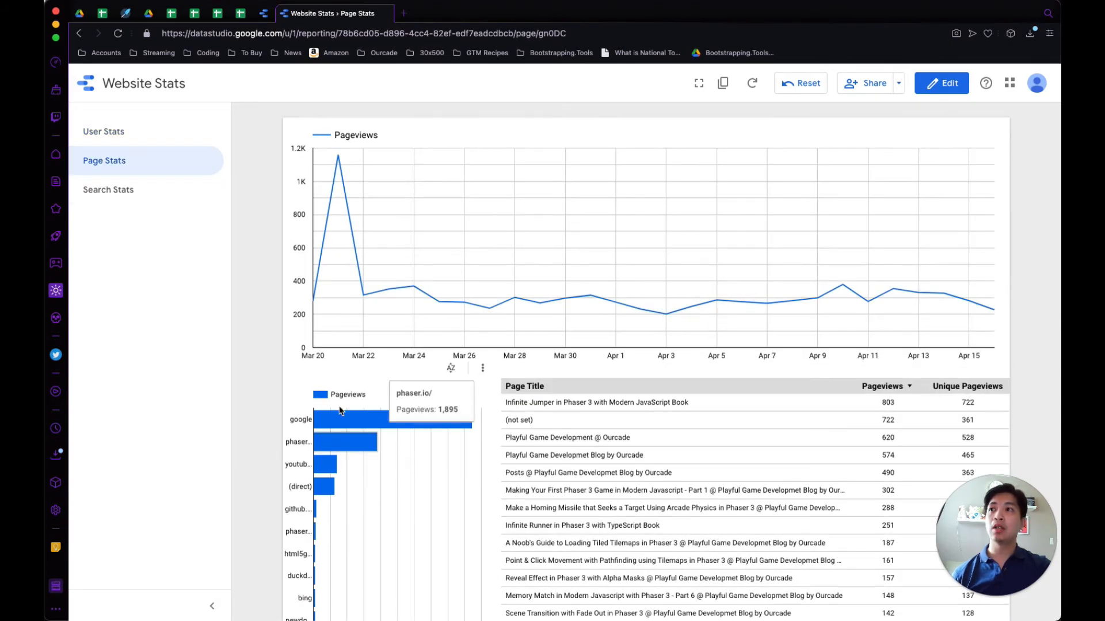
{"action": "mouse_move", "coordinate": [332, 421]}
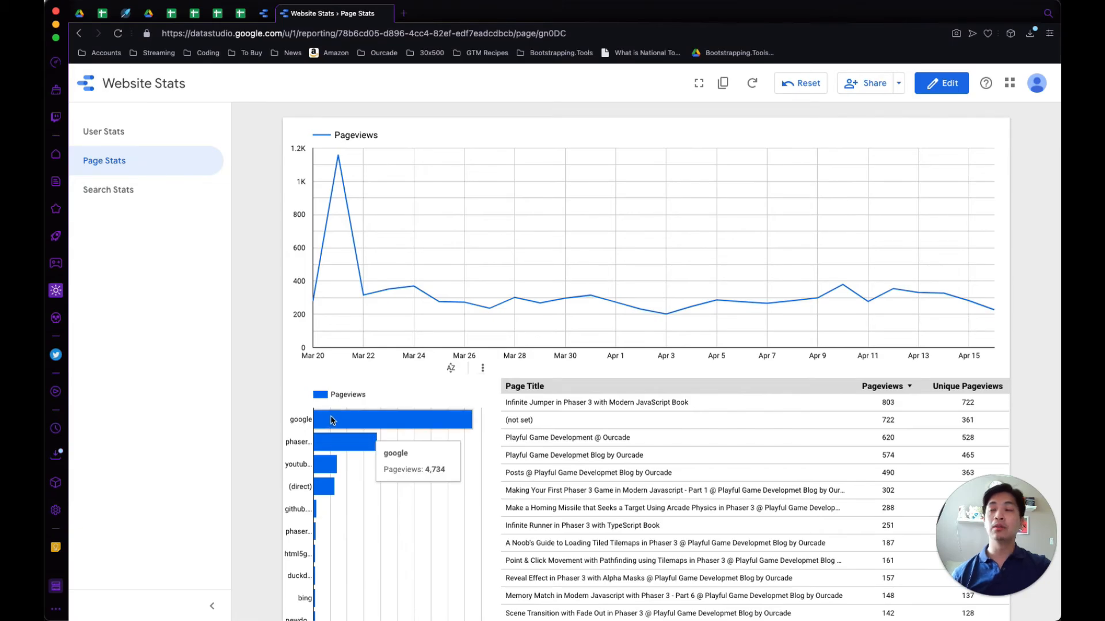
{"action": "left_click", "coordinate": [150, 198]}
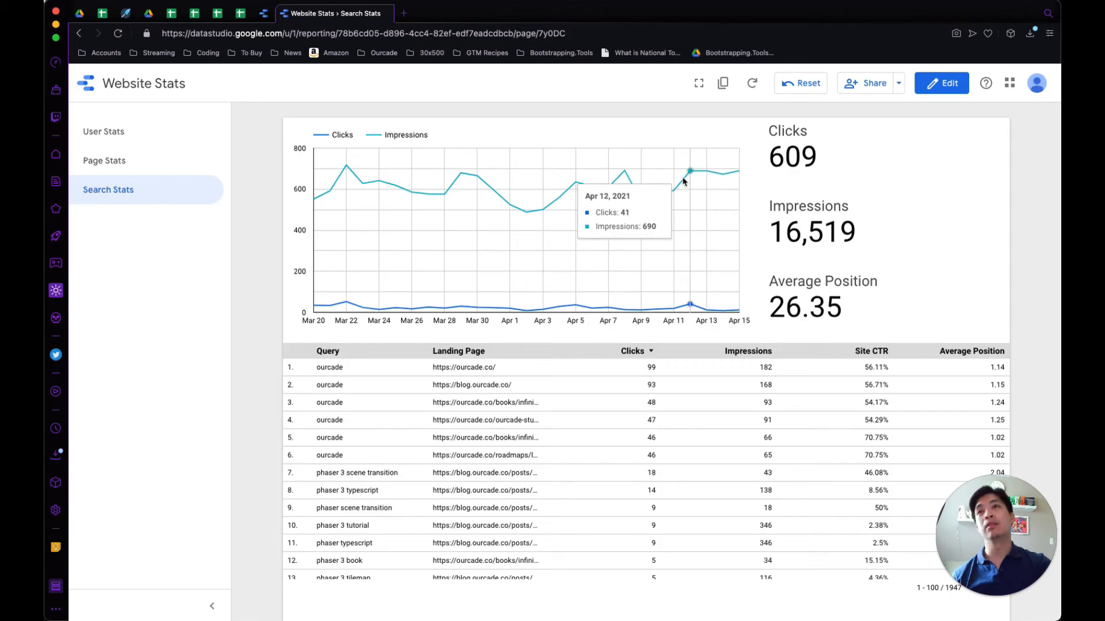
{"action": "scroll", "coordinate": [371, 461], "scroll_direction": "down", "scroll_amount": 8}
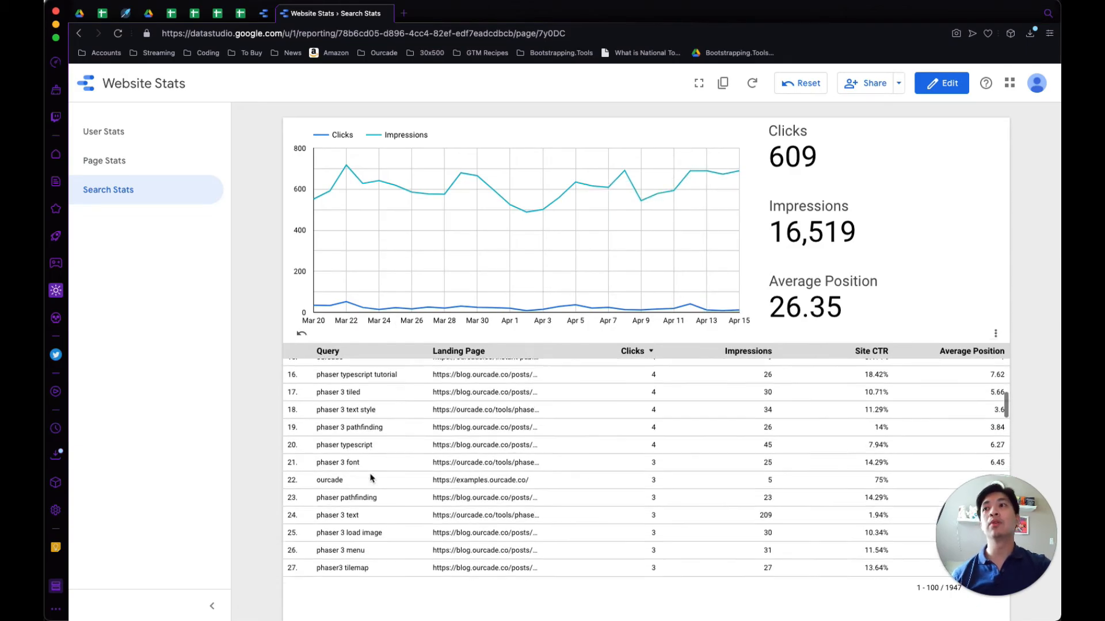
{"action": "scroll", "coordinate": [371, 477], "scroll_direction": "down", "scroll_amount": 8}
{"action": "scroll", "coordinate": [371, 477], "scroll_direction": "up", "scroll_amount": 18}
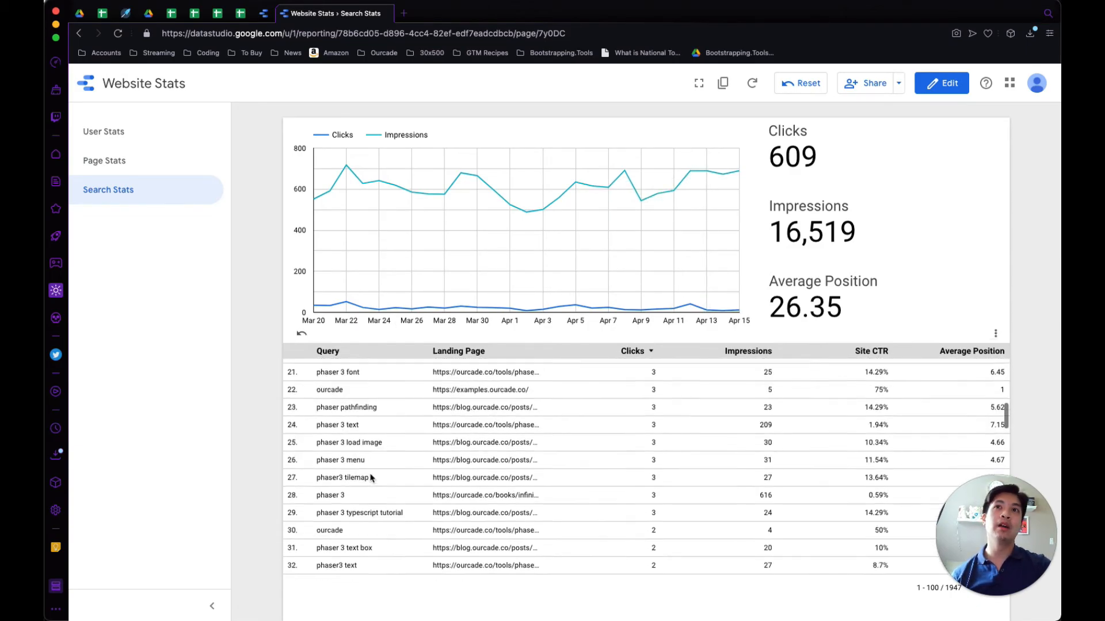